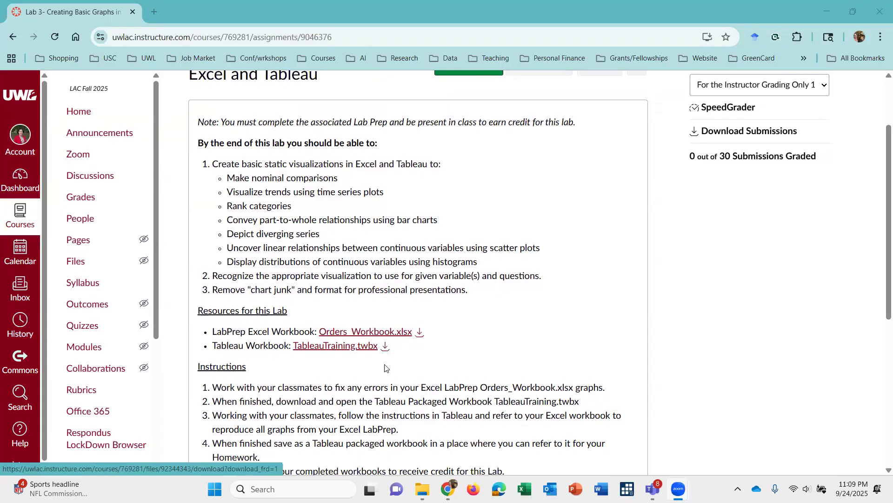
Switch to File Explorer and open TableauTraining-1.twbx from the Solution folder inside w4 > DataFiles.
mouse_move(372, 484)
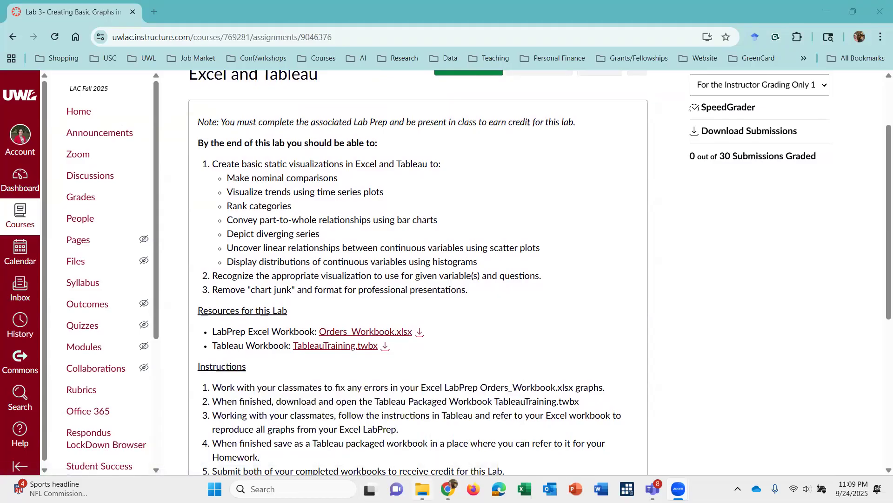
left_click(423, 488)
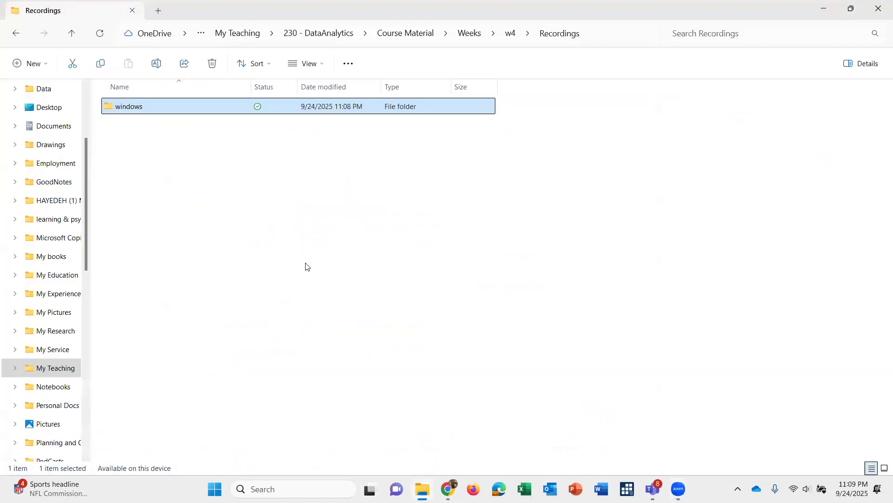
left_click(512, 35)
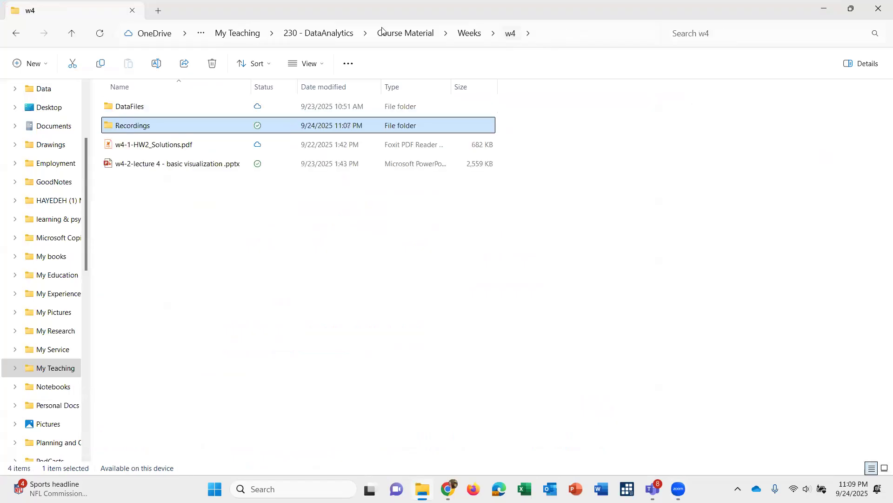
left_click(124, 112)
double_click(124, 112)
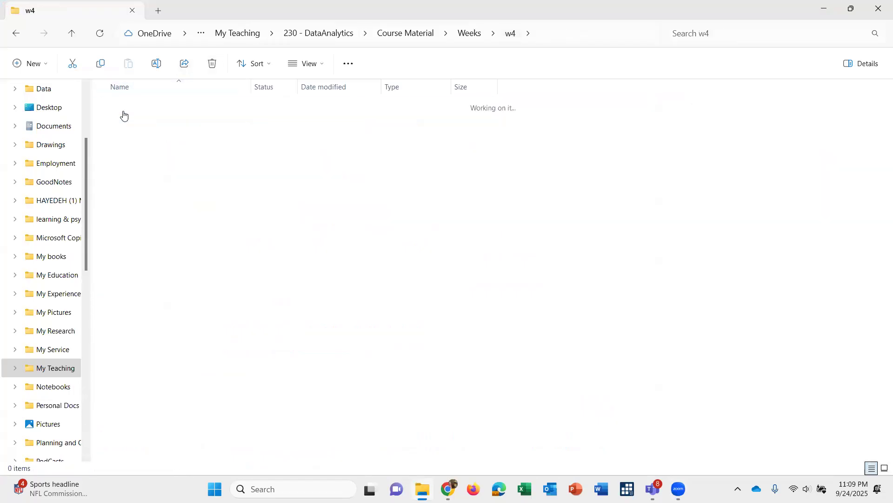
key("super+Down")
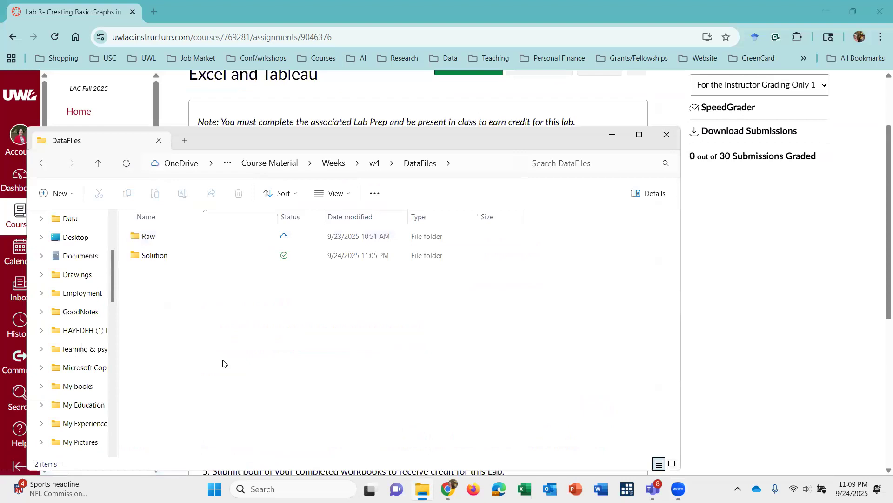
left_click(152, 260)
double_click(152, 258)
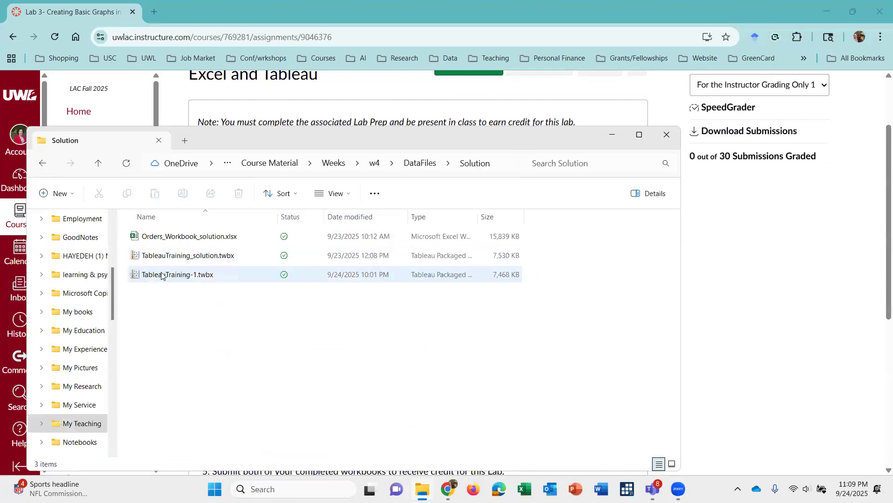
double_click(162, 275)
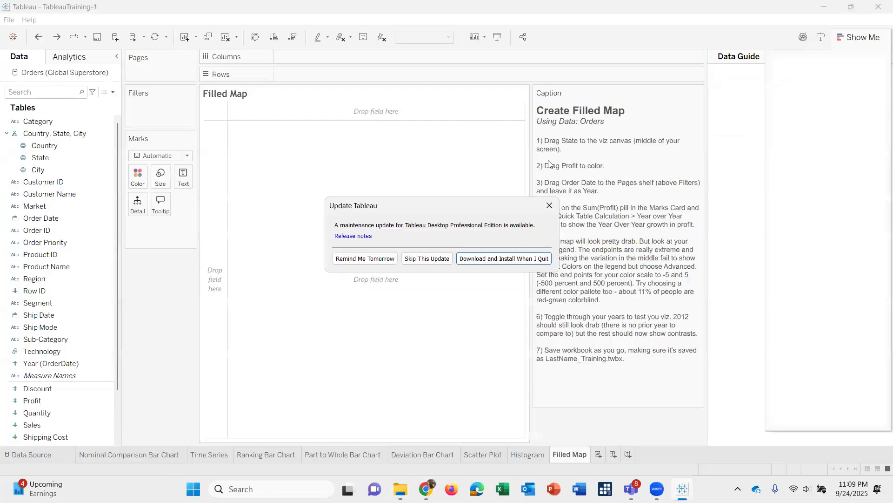
Submit the Tableau registration form with its prefilled user details.
left_click(365, 258)
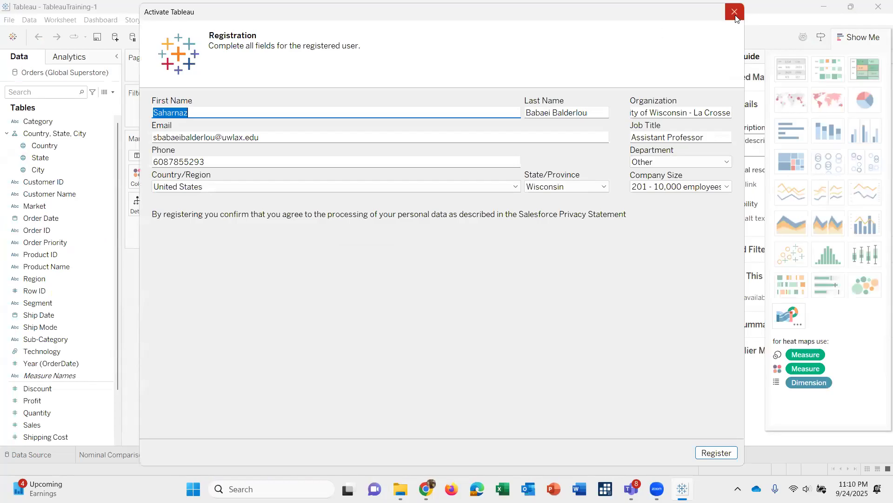
left_click(729, 453)
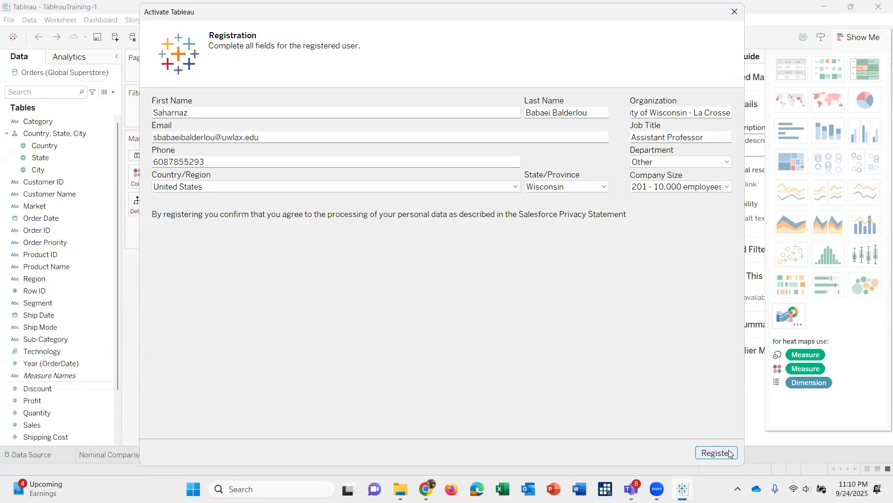
left_click(716, 453)
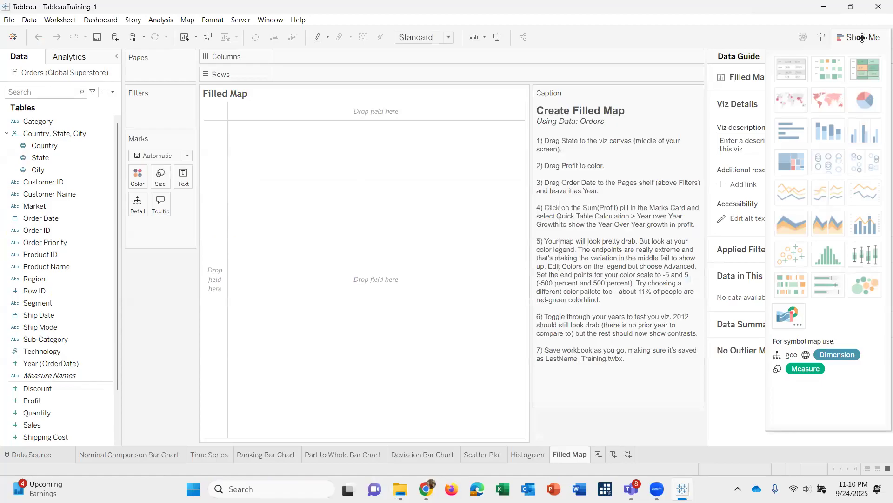
Hide the Show Me chart gallery and the Data Guide to enlarge the worksheet area.
left_click(862, 37)
left_click(862, 37)
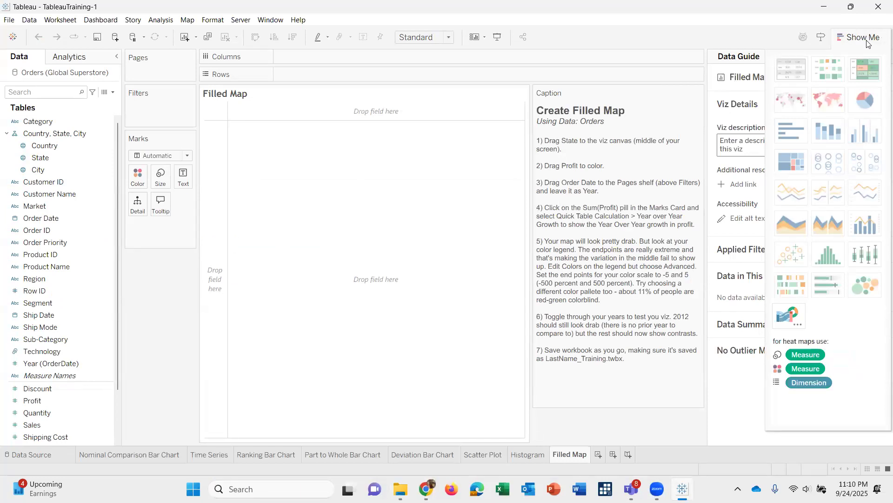
left_click(867, 42)
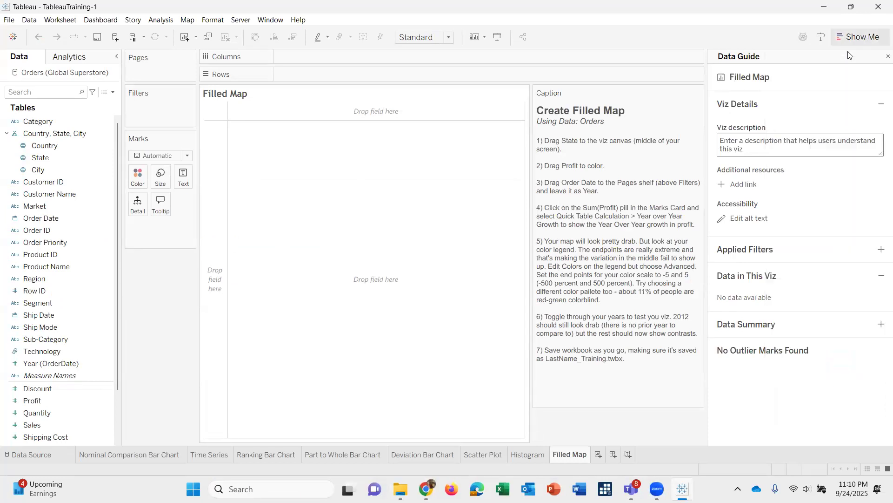
left_click(888, 57)
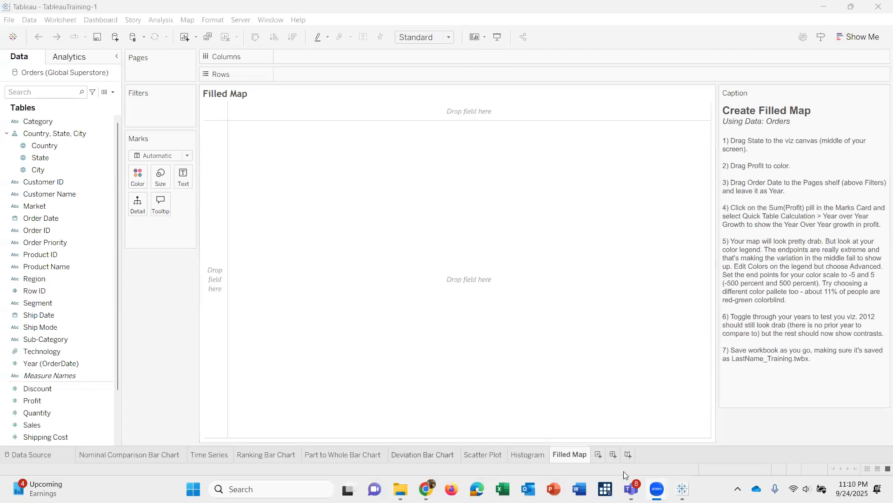
Look through the lab worksheets from Histogram back to Time Series, ending on the Nominal Comparison Bar Chart sheet.
left_click(531, 456)
left_click(484, 450)
left_click(446, 449)
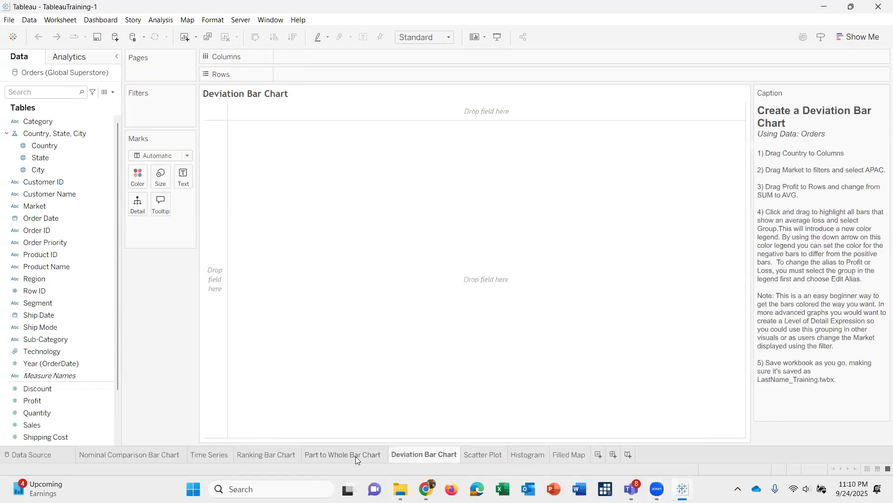
left_click(354, 456)
left_click(265, 458)
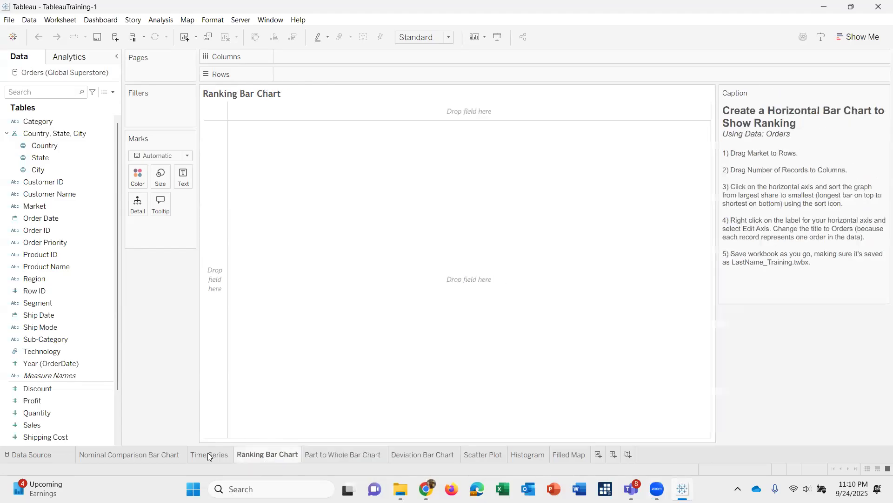
left_click(204, 456)
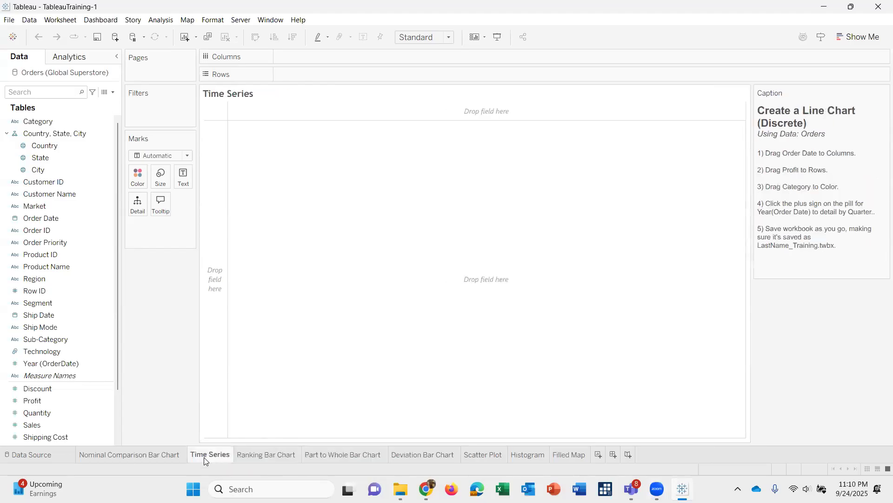
left_click(162, 456)
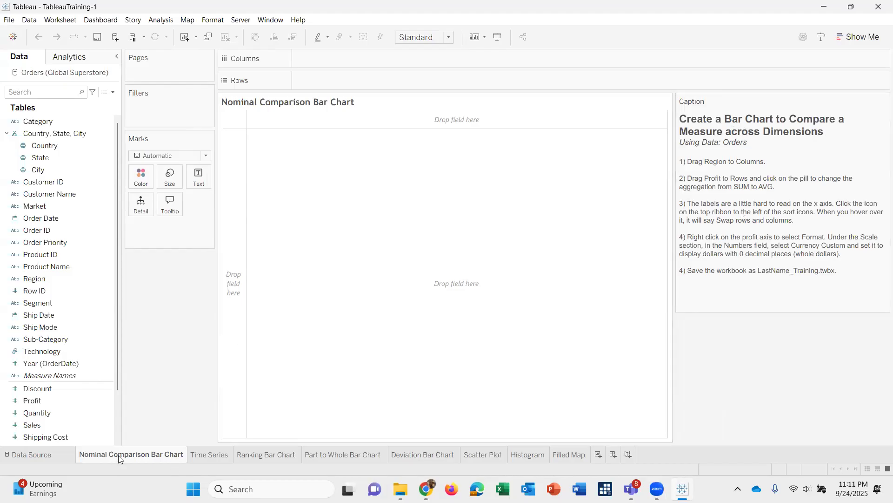
Build a bar chart with Region on Columns and Profit on Rows.
mouse_move(120, 459)
left_click(100, 279)
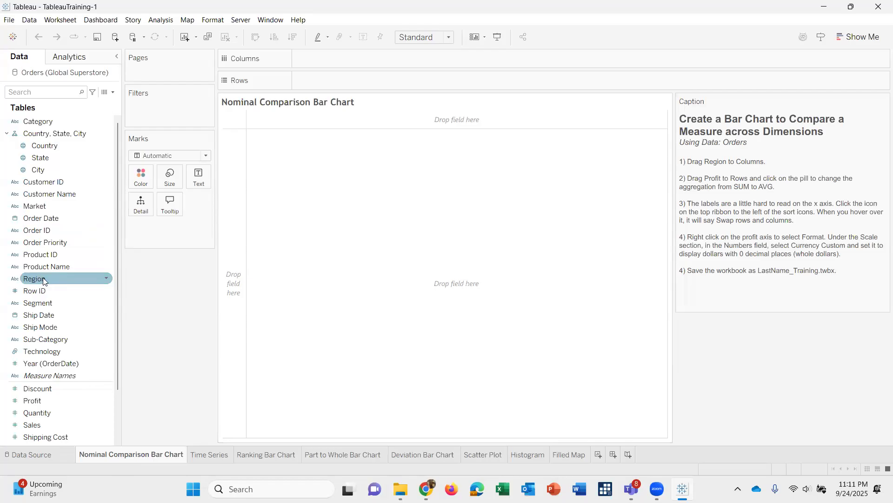
mouse_move(43, 281)
left_mouse_down()
mouse_move(236, 89)
mouse_move(317, 59)
mouse_move(42, 294)
mouse_move(60, 307)
mouse_move(17, 364)
left_mouse_up()
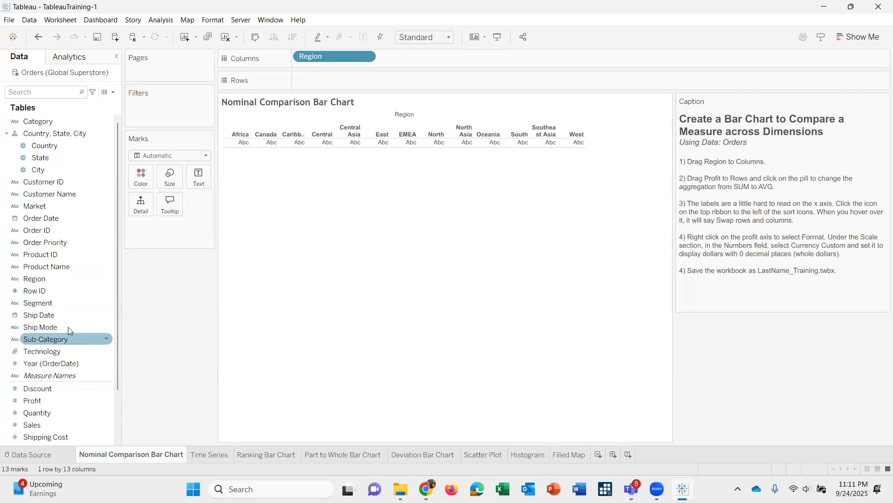
scroll(52, 400, "down", 2)
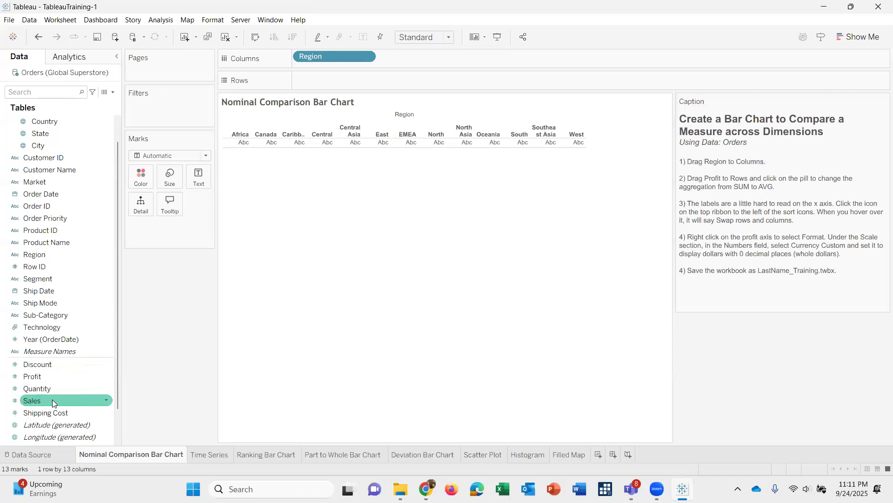
scroll(52, 400, "up", 1)
left_click_drag(38, 390, 321, 87)
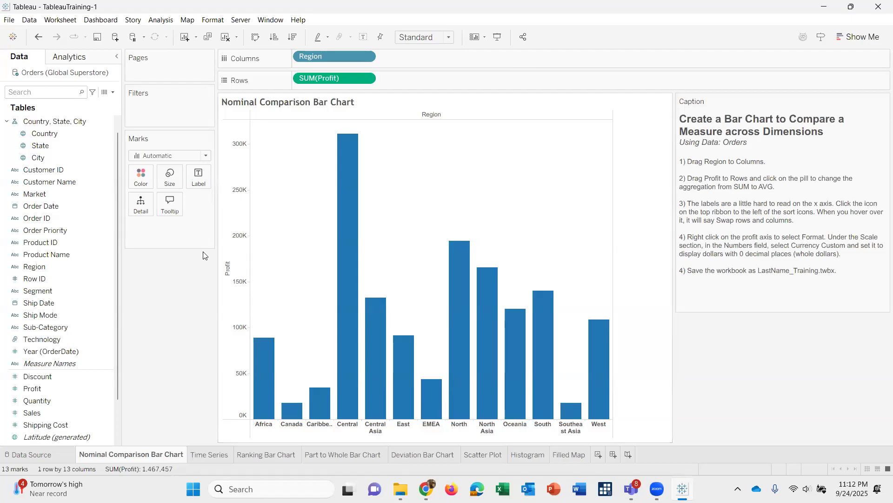
Swap the rows and columns to make the bars horizontal and sort the regions by descending Profit.
left_click(255, 39)
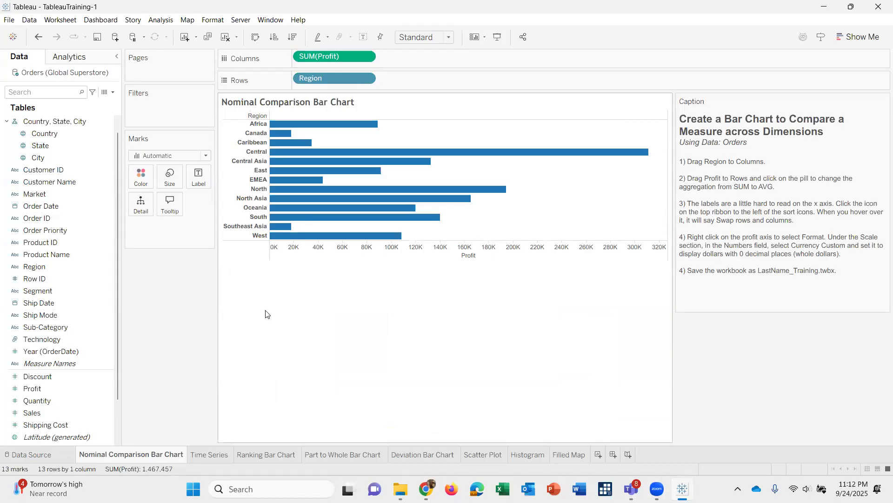
left_click(441, 250)
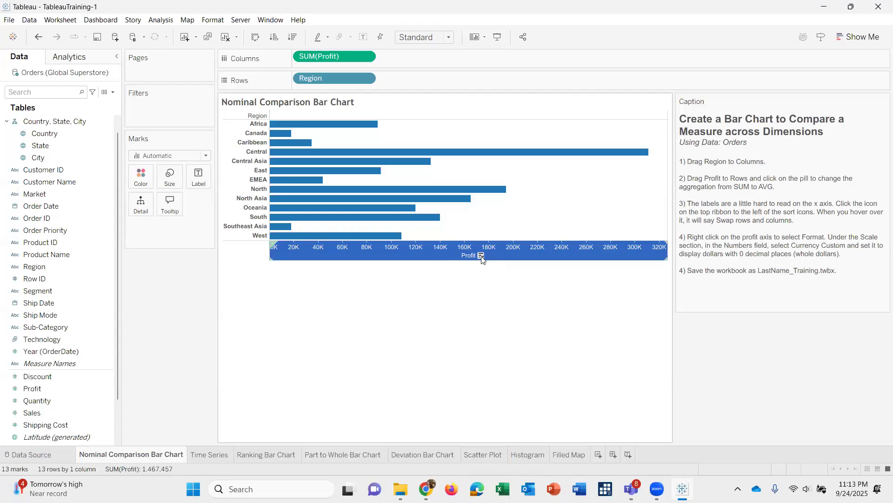
left_click(481, 257)
right_click(482, 257)
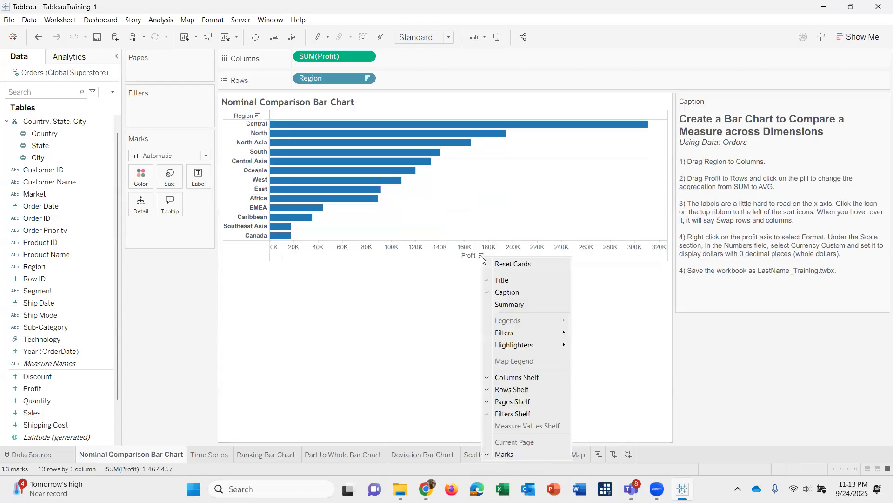
left_click(468, 248)
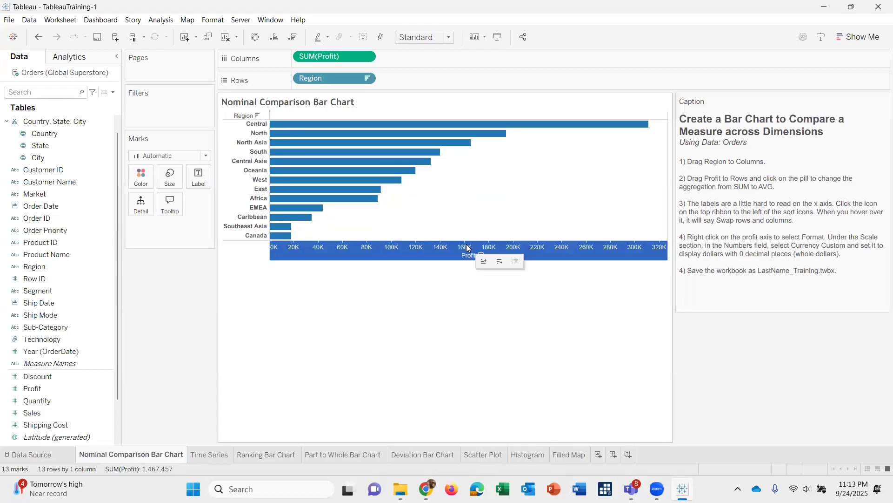
Format the Profit axis numbers as Currency (Custom) with 0 decimal places and the $ prefix.
right_click(468, 248)
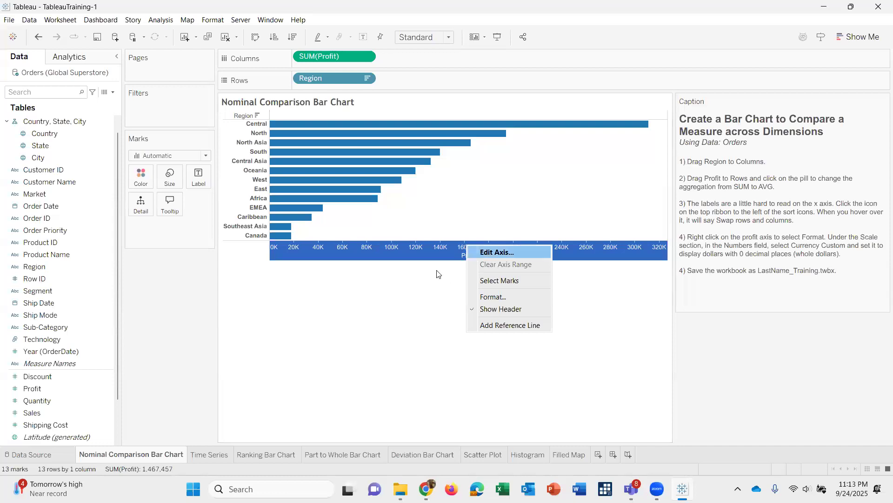
left_click(493, 295)
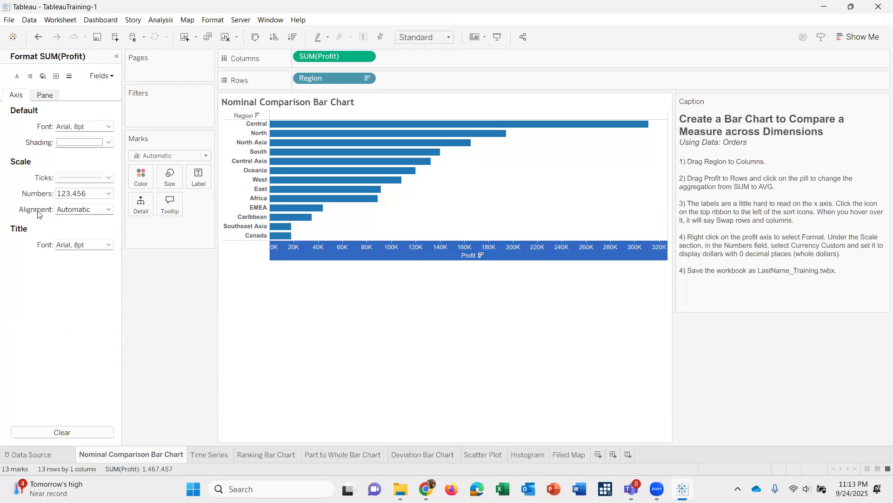
left_click(61, 196)
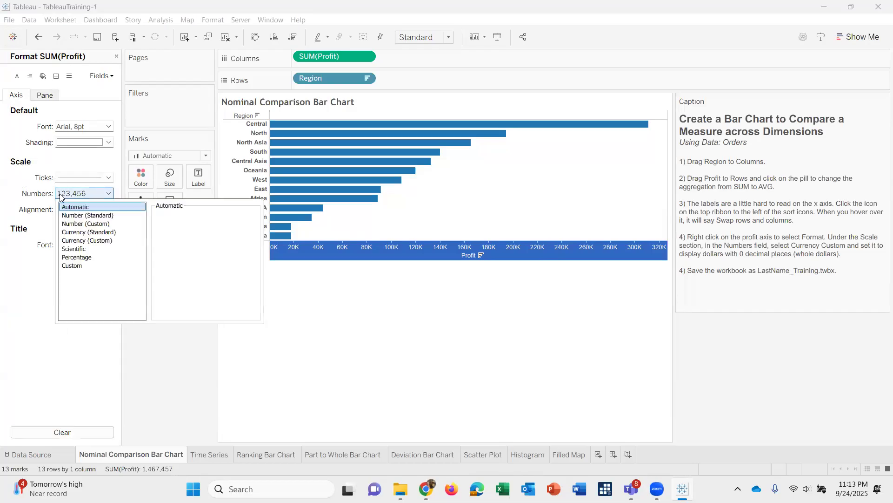
left_click(98, 240)
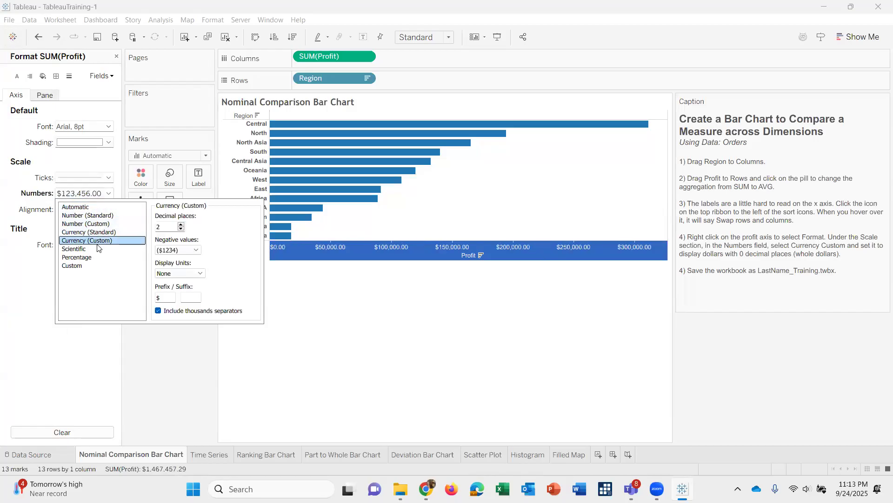
left_click(181, 229)
left_click(181, 229)
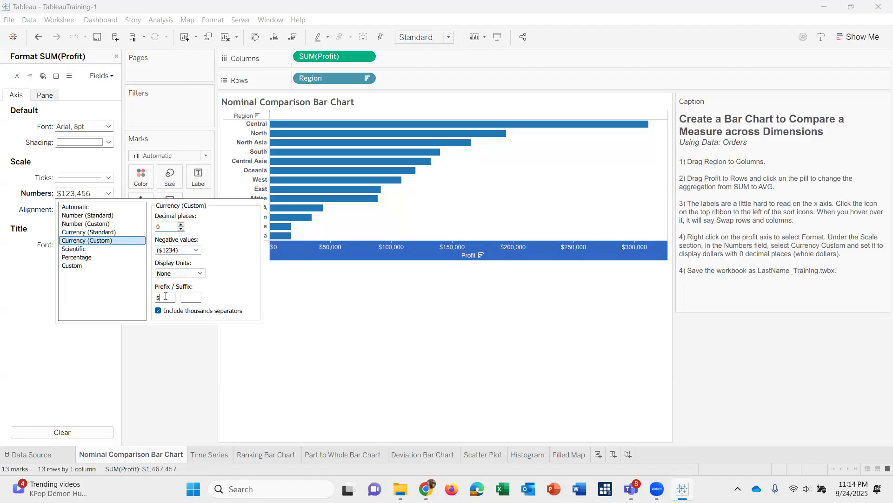
left_click(338, 328)
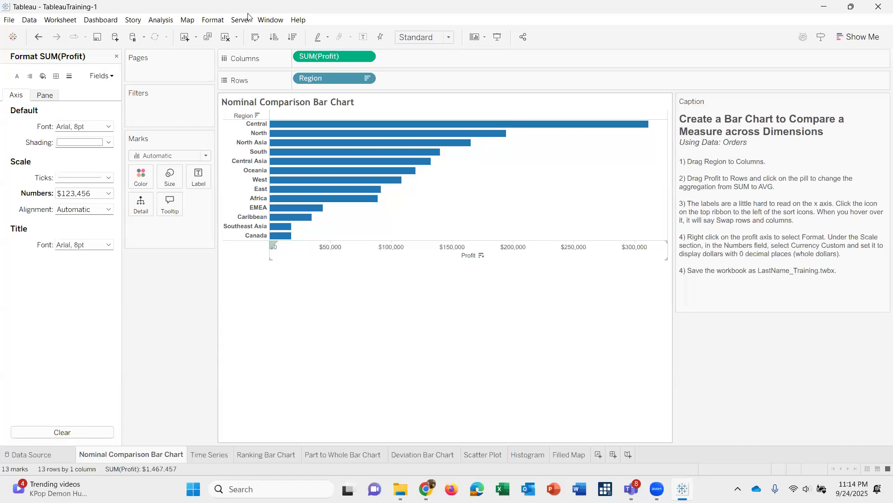
Save the workbook as lab3_sbb.twbx in the Solution folder, using the Tableau Packaged Workbook (*.twbx) type.
left_click(9, 21)
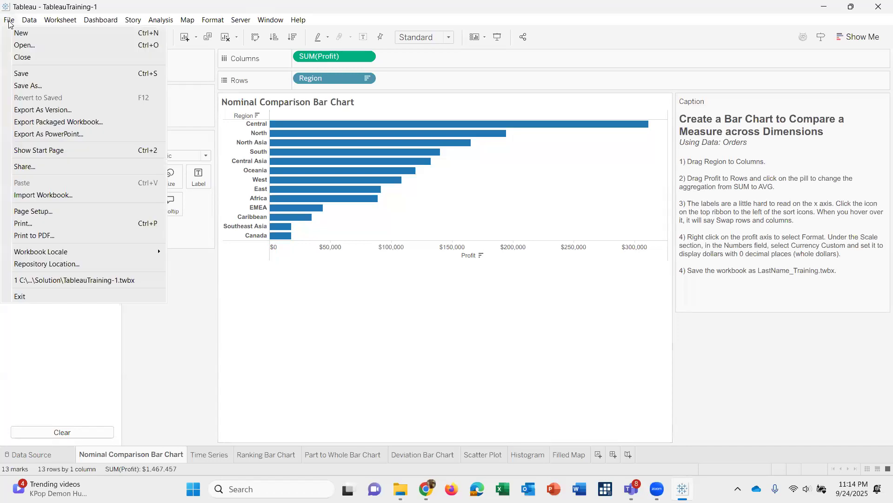
left_click(26, 90)
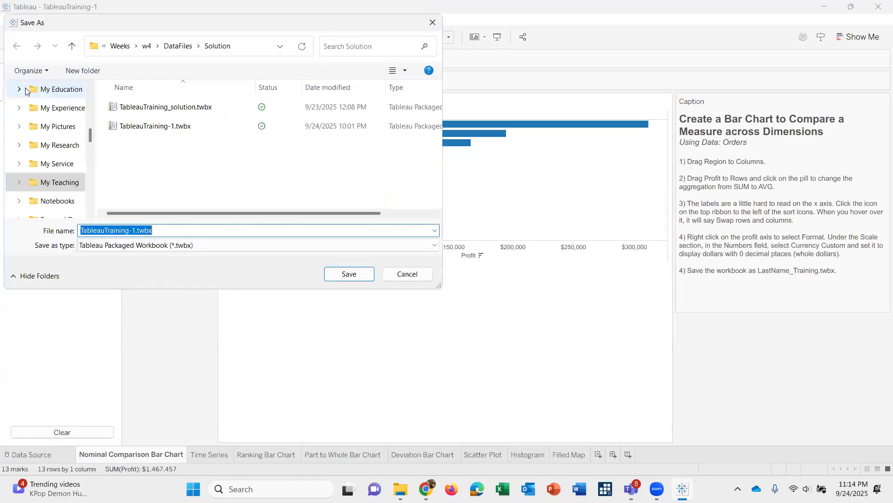
left_click(106, 230)
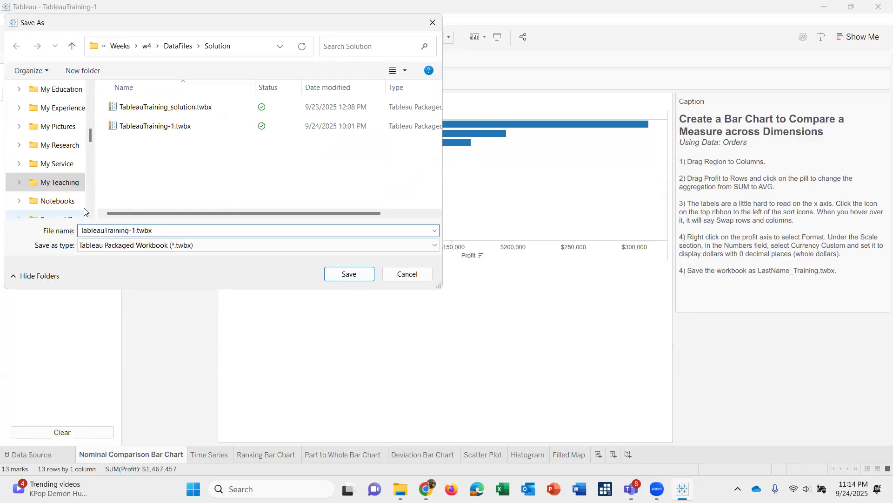
double_click(101, 230)
key("Delete")
key("Delete")
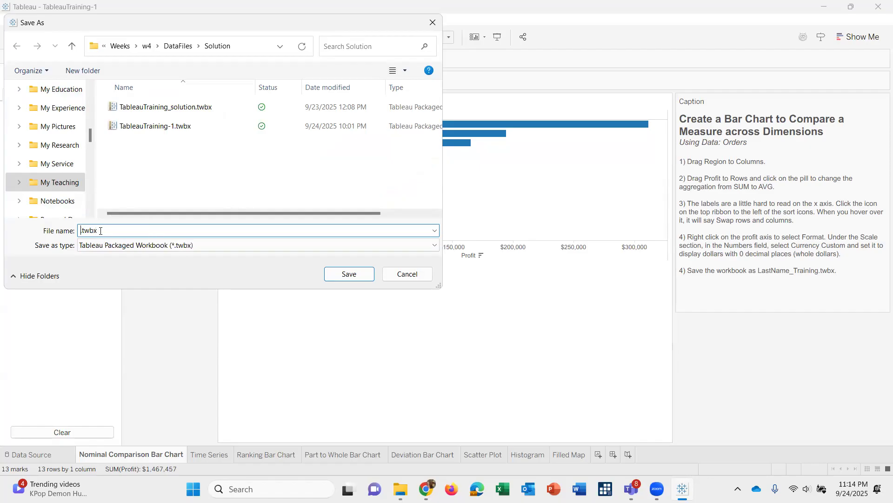
type("lab3_sbb")
left_click(163, 248)
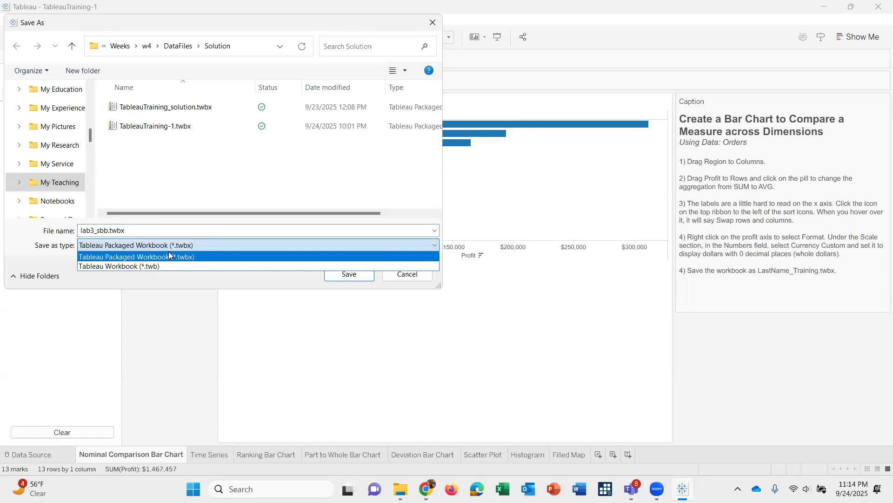
left_click(169, 257)
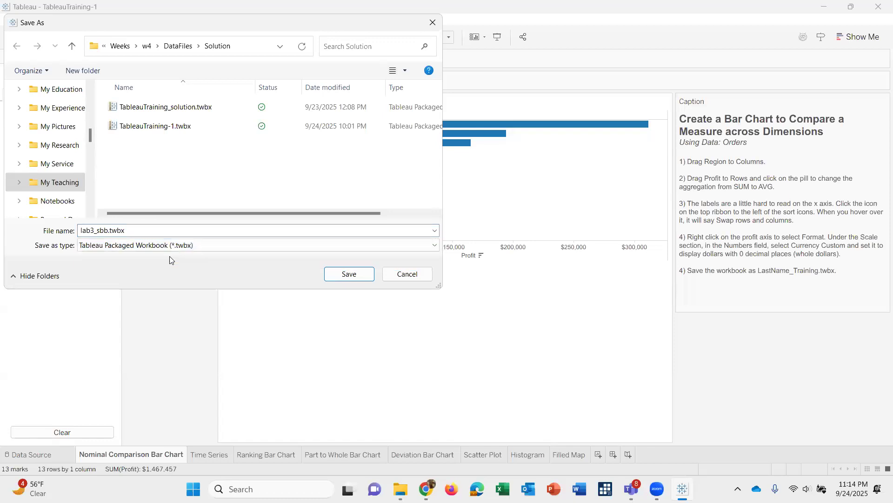
left_click(349, 275)
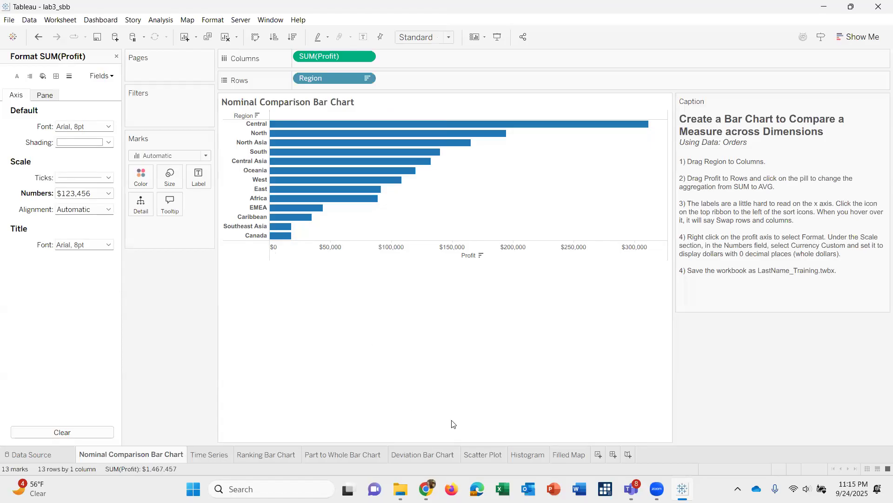
On the Time Series sheet, build a line chart with Order Date on Columns and Profit on Rows.
left_click(201, 459)
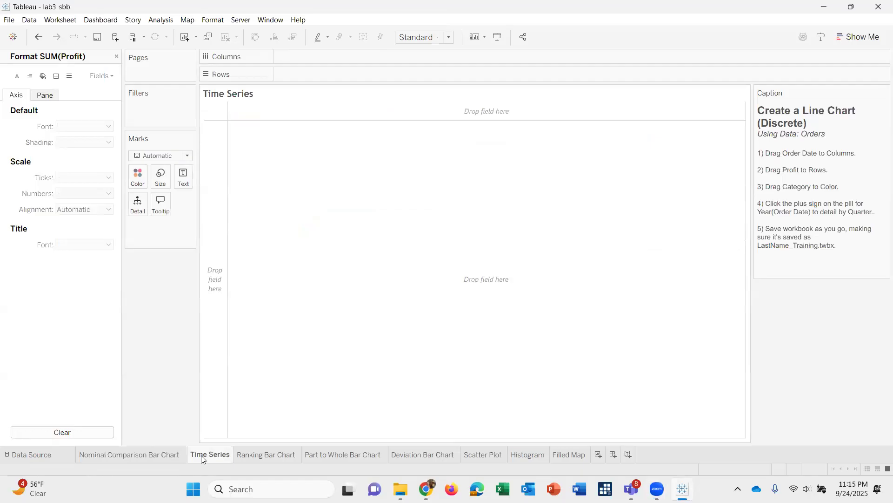
left_click(116, 58)
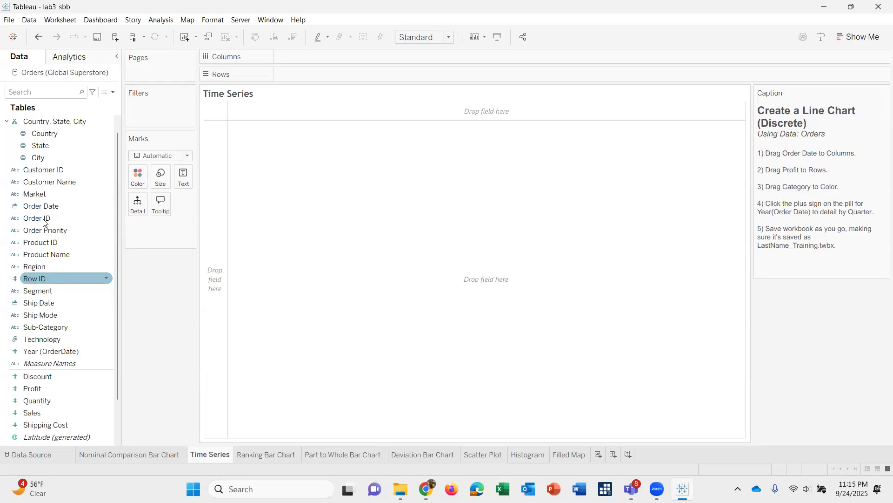
left_click_drag(43, 206, 339, 60)
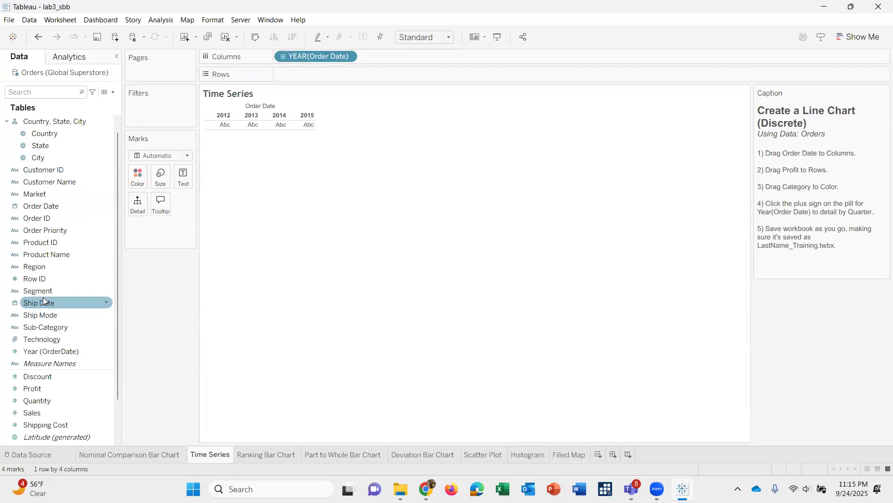
scroll(43, 297, "down", 2)
left_click_drag(403, 95, 361, 78)
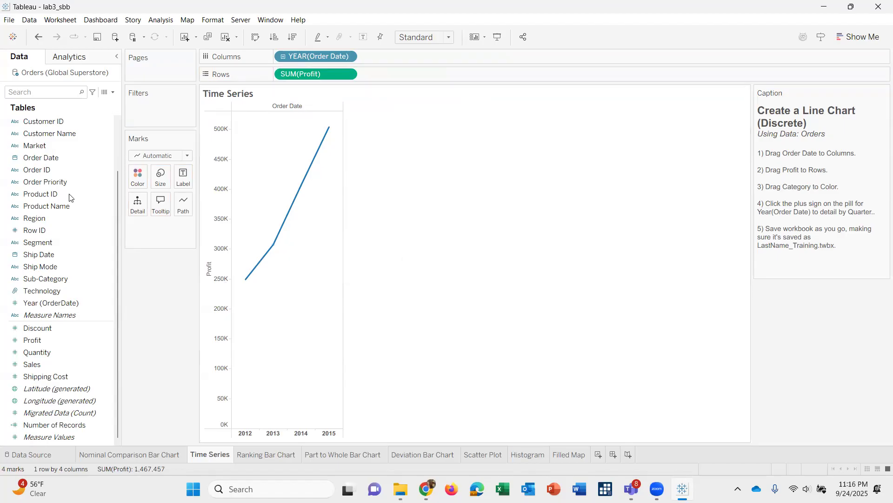
Color the lines by Category and expand the Order Date year into quarters.
scroll(69, 194, "up", 3)
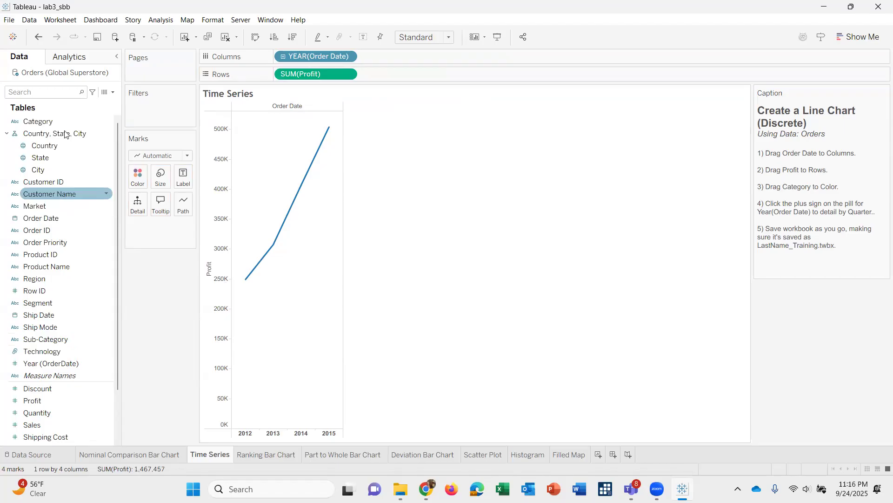
left_click_drag(49, 121, 140, 178)
mouse_move(298, 324)
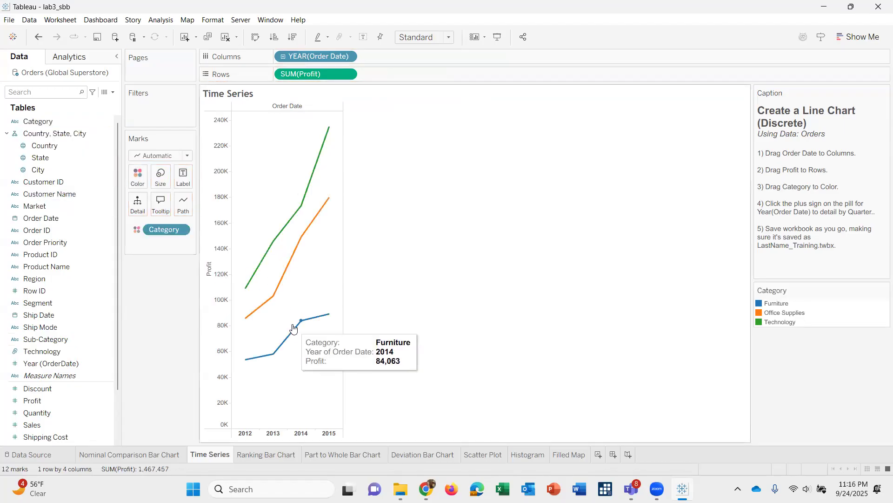
mouse_move(247, 288)
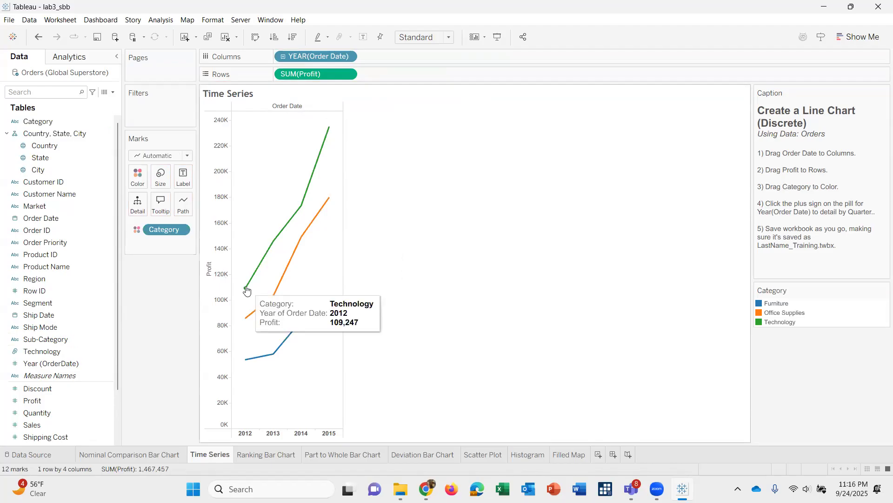
left_click(282, 56)
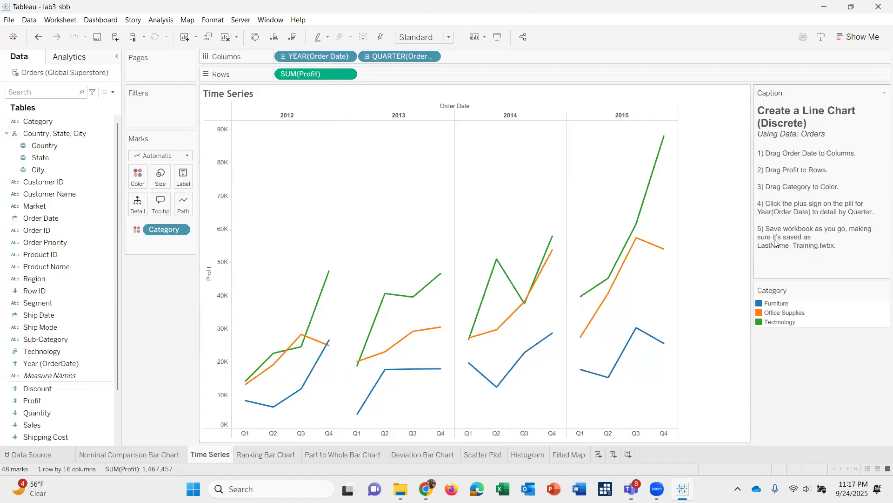
left_click(9, 20)
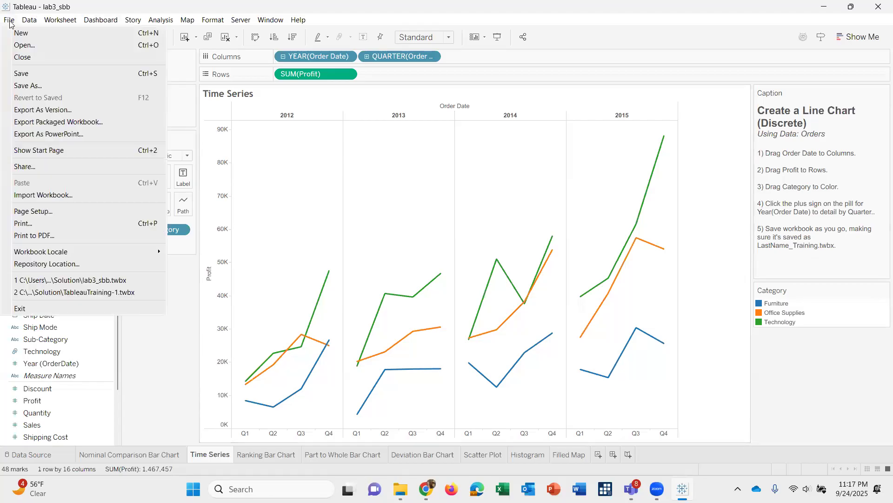
left_click(28, 86)
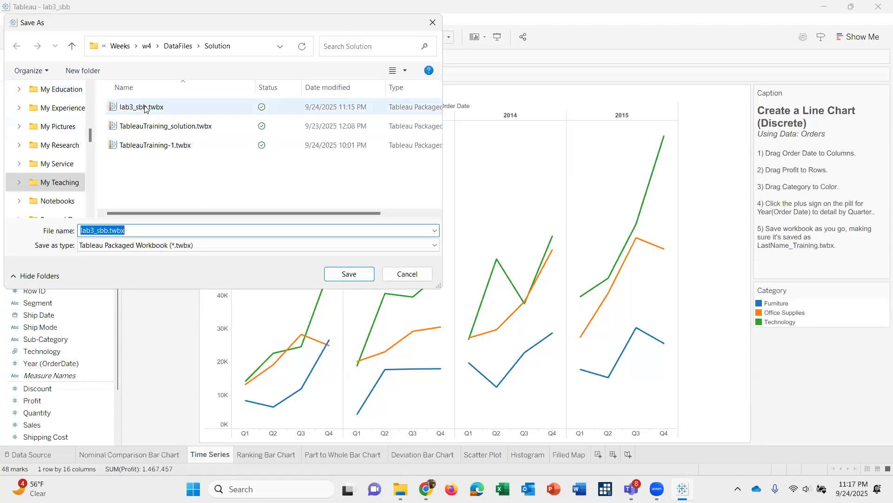
left_click(405, 276)
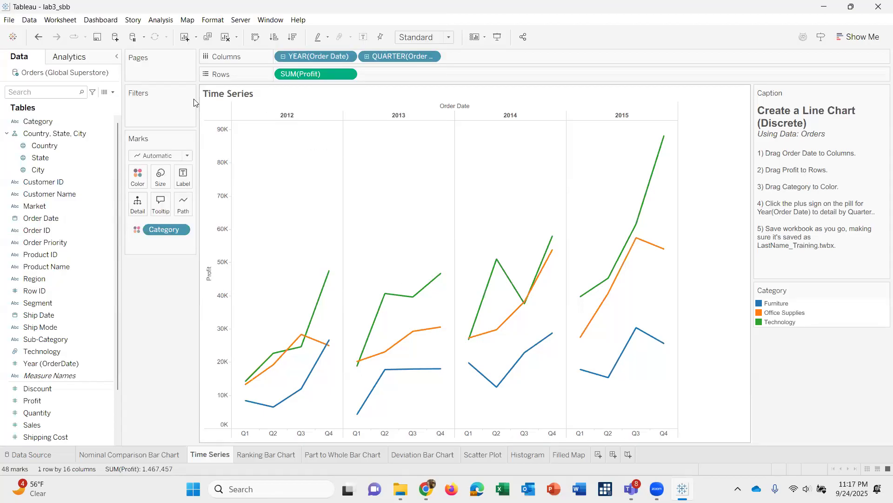
Save the workbook under its existing name with the completed Time Series chart.
left_click(98, 36)
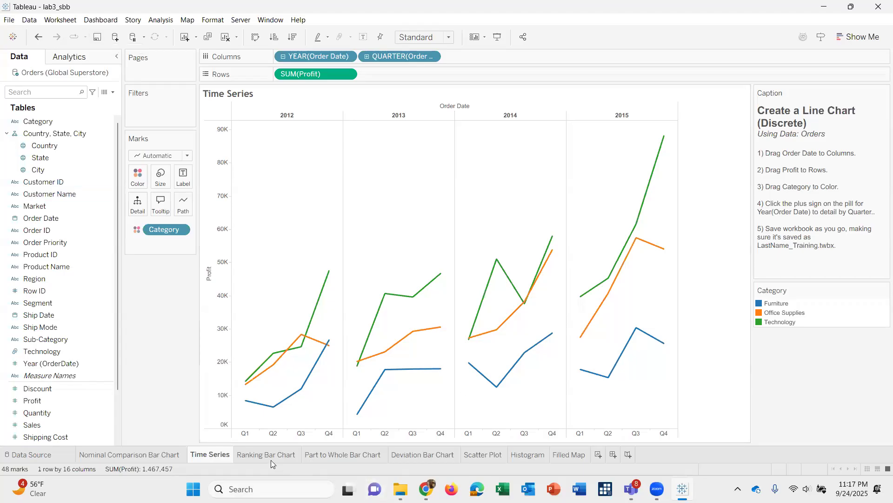
On the Ranking Bar Chart sheet, build a horizontal bar chart with Market on Rows and Number of Records on Columns.
mouse_move(266, 459)
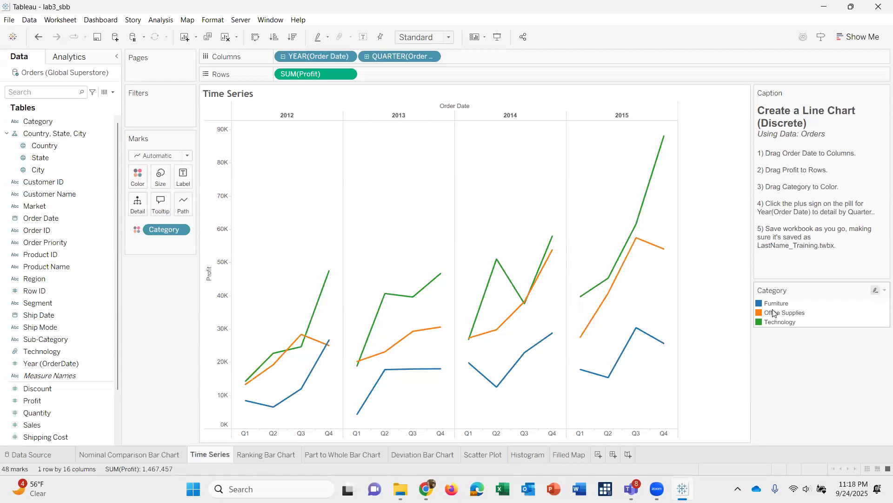
left_click(259, 454)
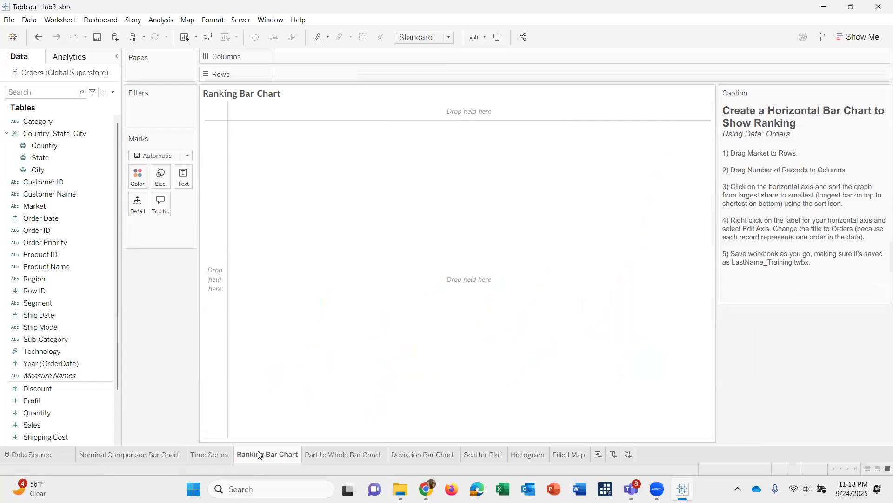
left_click(65, 205)
left_click_drag(64, 203, 315, 74)
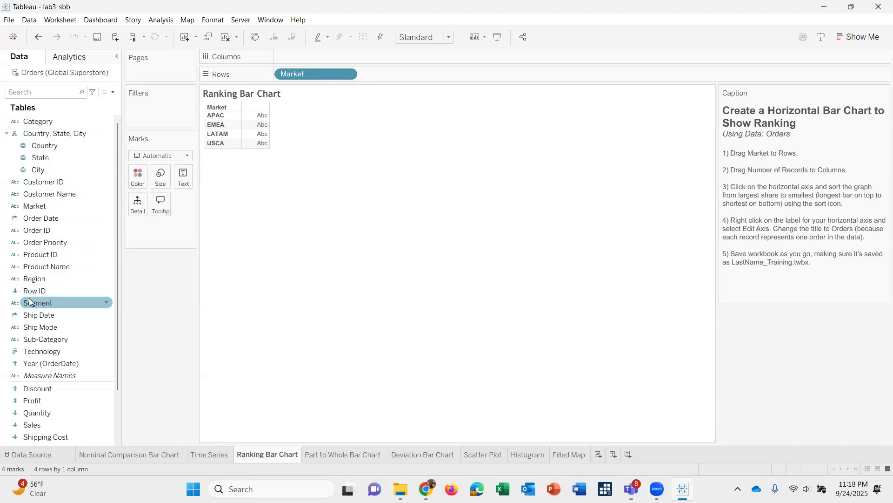
scroll(29, 302, "down", 1)
scroll(29, 301, "down", 4)
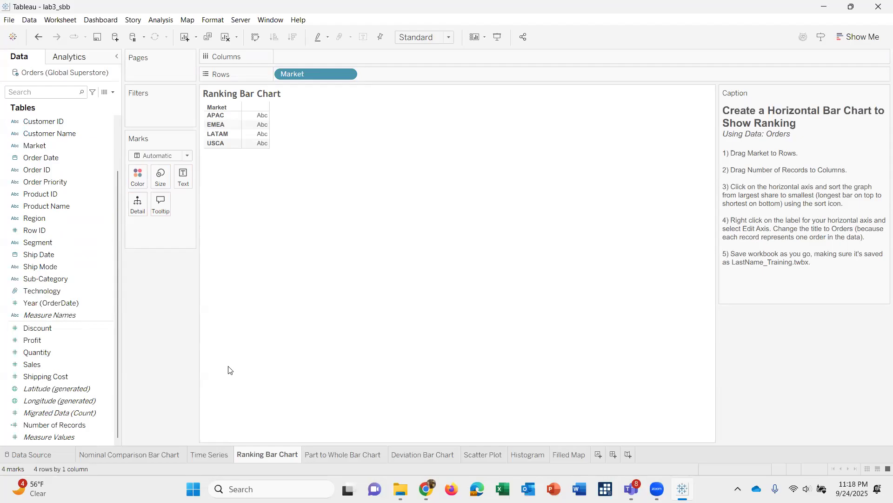
left_click(38, 425)
left_click_drag(325, 29, 309, 57)
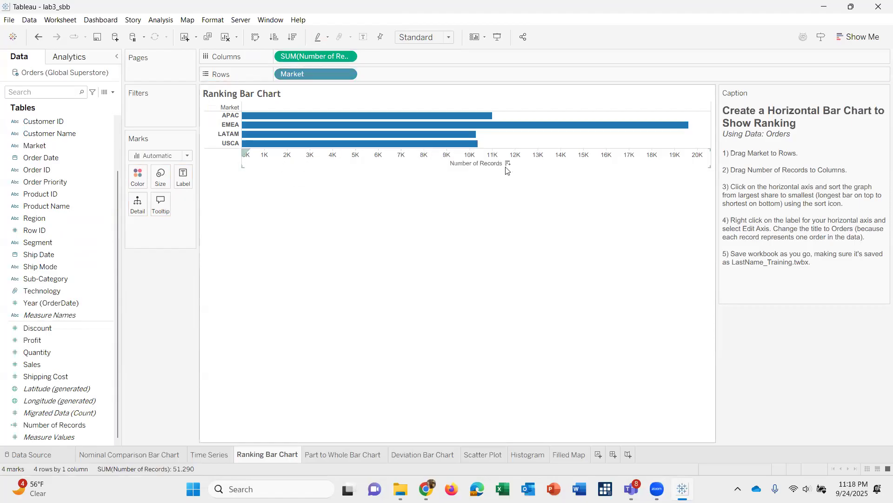
Sort the markets in descending order by Number of Records.
left_click(506, 167)
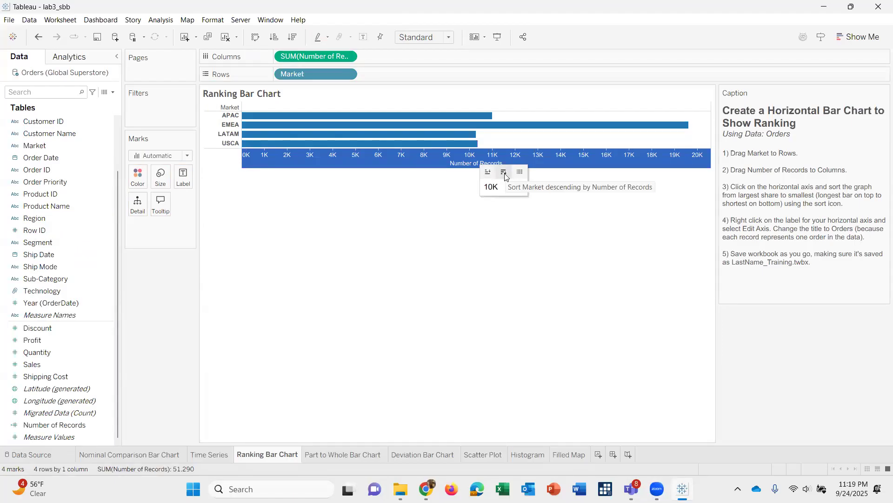
left_click(504, 173)
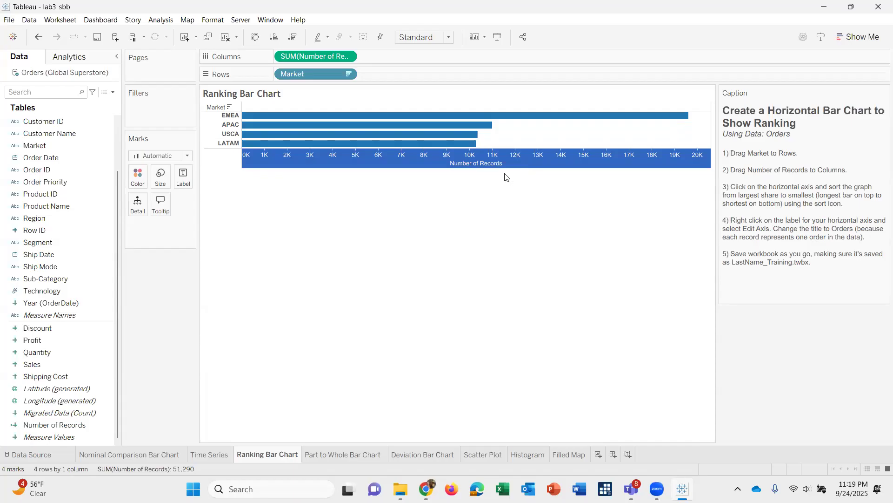
mouse_move(504, 164)
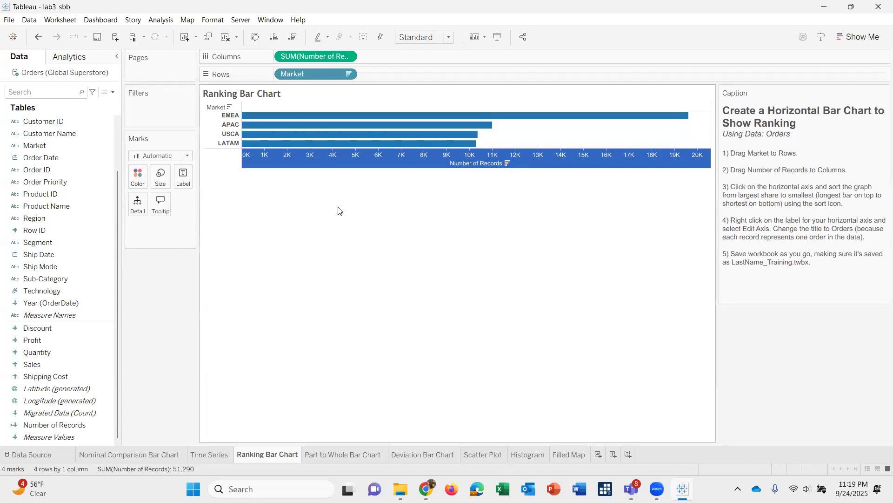
Change the title of the Number of Records axis to Orders and deselect the axis.
right_click(448, 156)
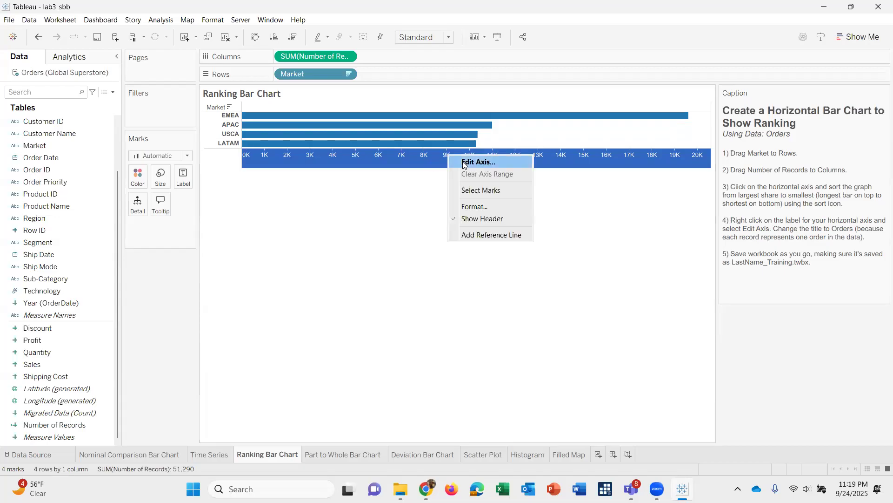
double_click(458, 164)
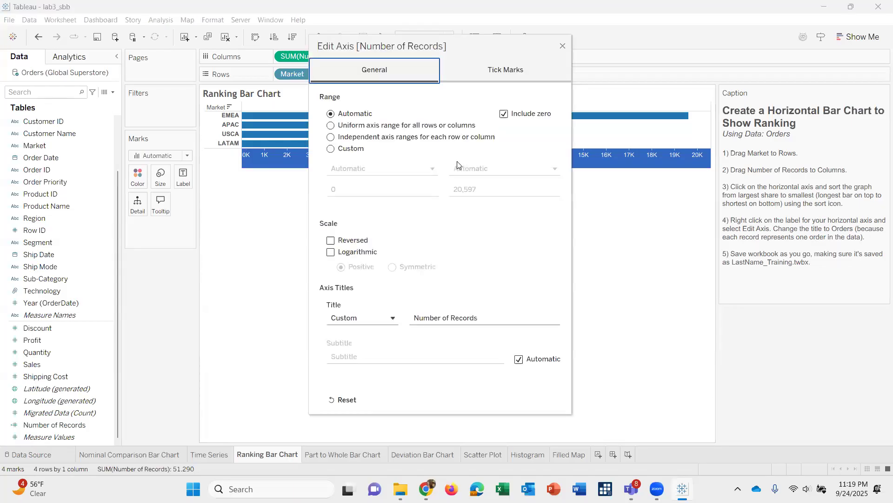
double_click(454, 319)
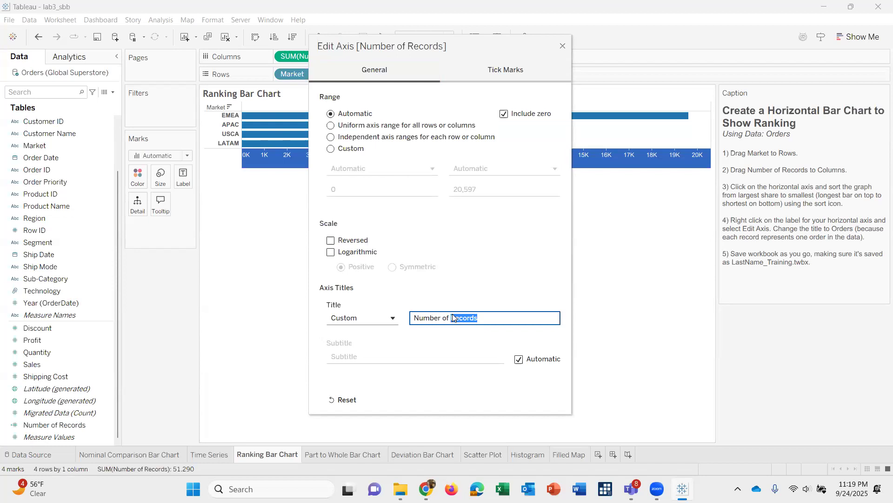
key("BackSpace")
key("BackSpace")
key("BackSpace")
key("BackSpace")
key("BackSpace")
key("BackSpace")
key("BackSpace")
key("BackSpace")
key("BackSpace")
key("BackSpace")
key("BackSpace")
type("Orders")
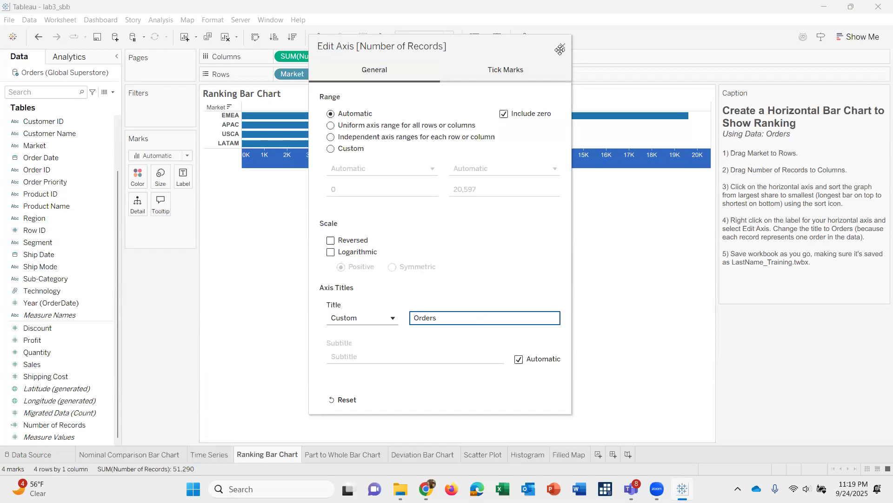
left_click(562, 47)
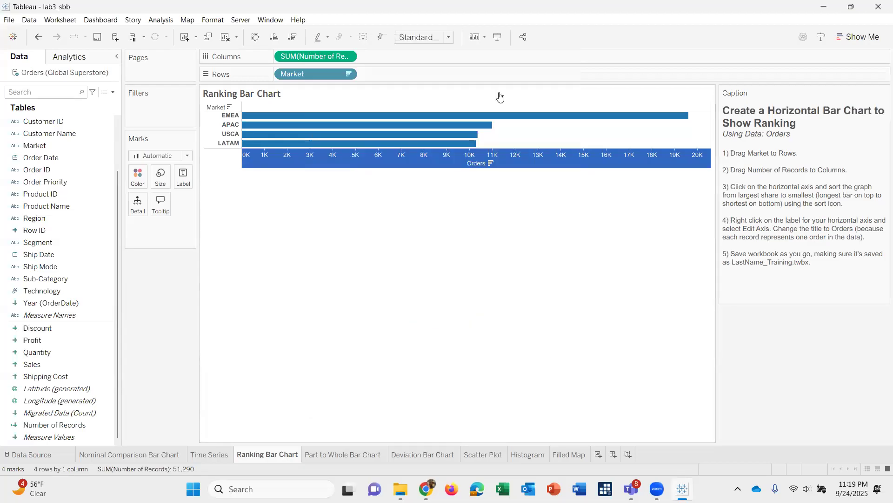
left_click(421, 269)
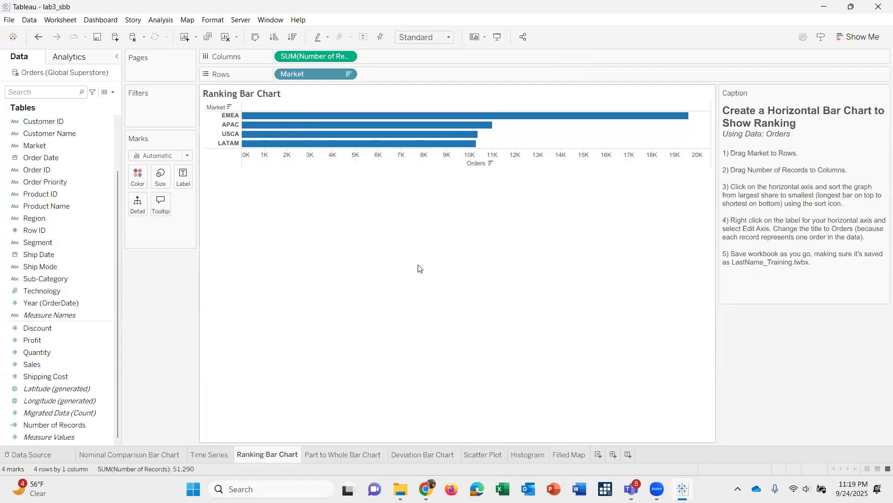
left_click(10, 21)
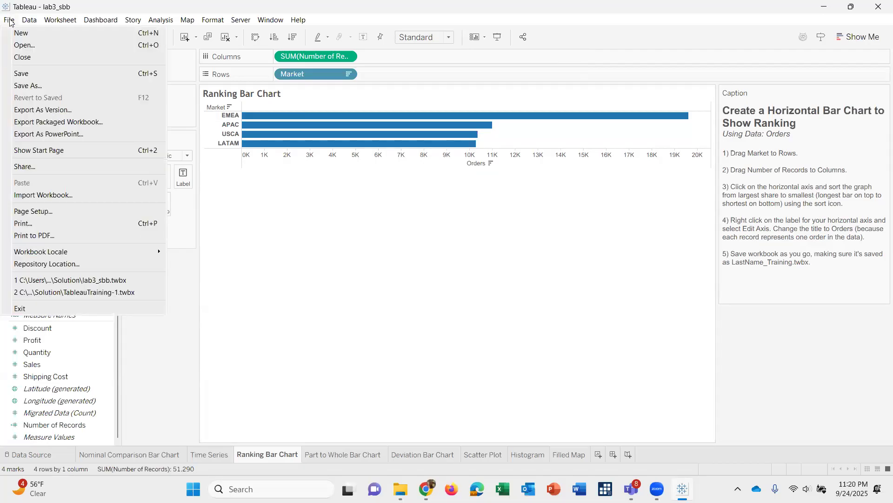
left_click(26, 87)
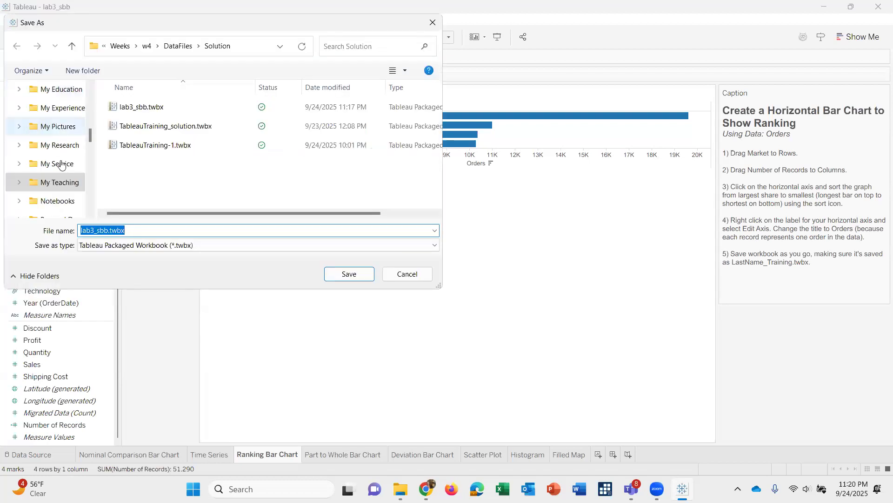
left_click(67, 185)
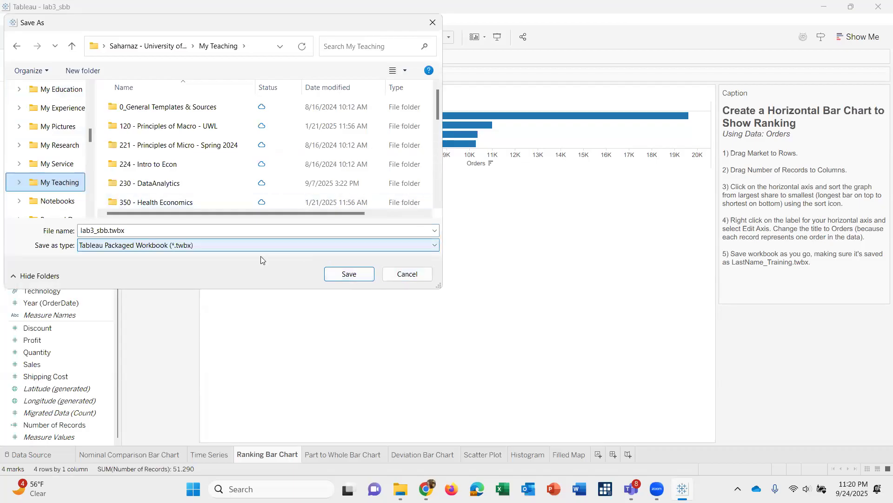
left_click(243, 245)
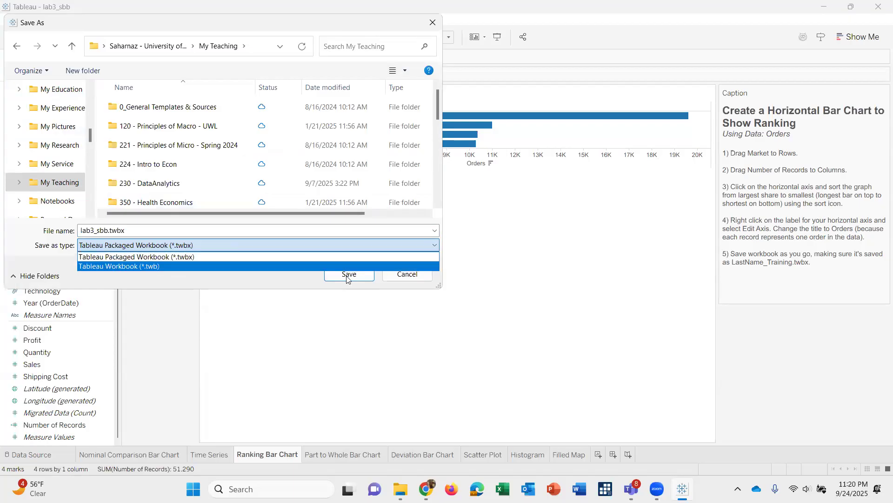
left_click(243, 286)
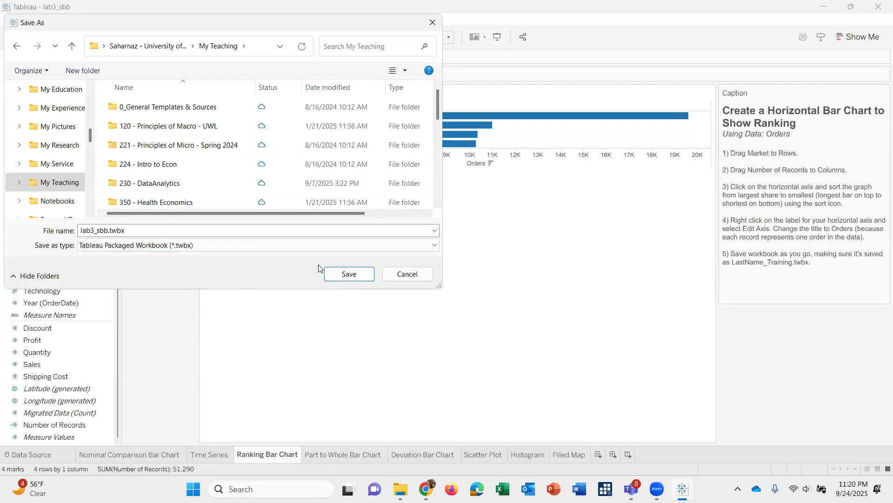
left_click(203, 228)
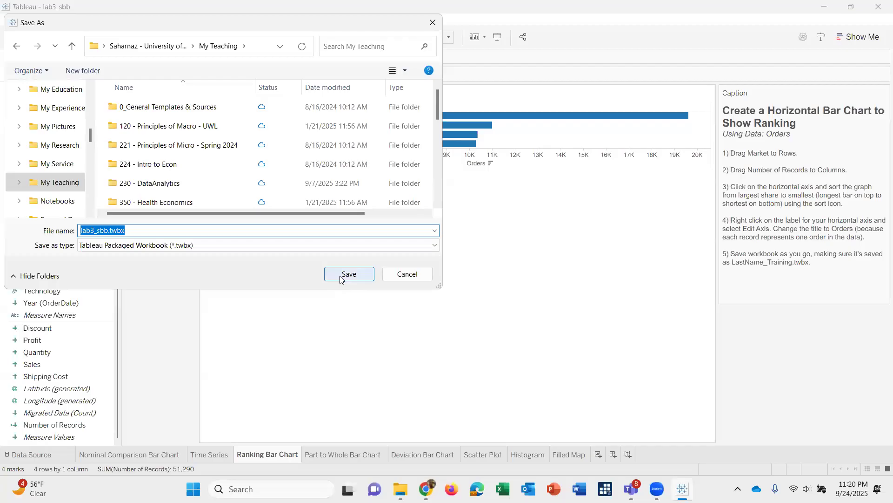
left_click(432, 278)
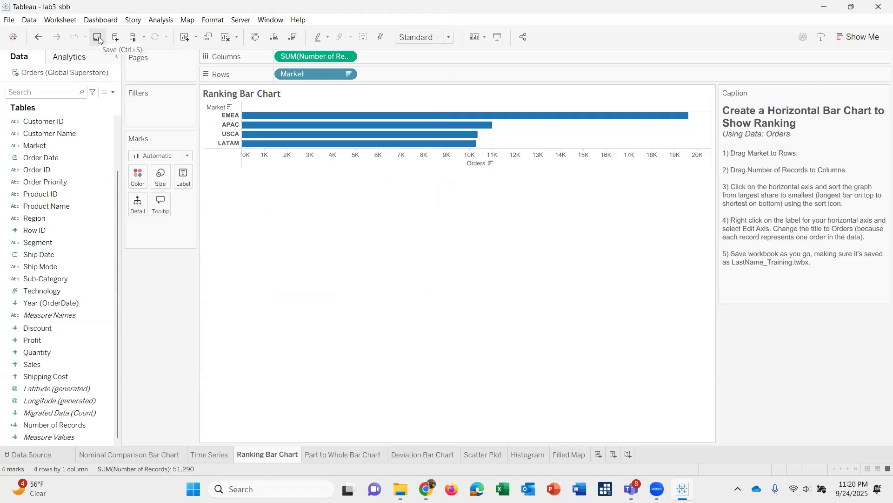
On the Part to Whole Bar Chart sheet, build a vertical bar chart with Ship Mode on Columns and Number of Records on Rows.
left_click(349, 460)
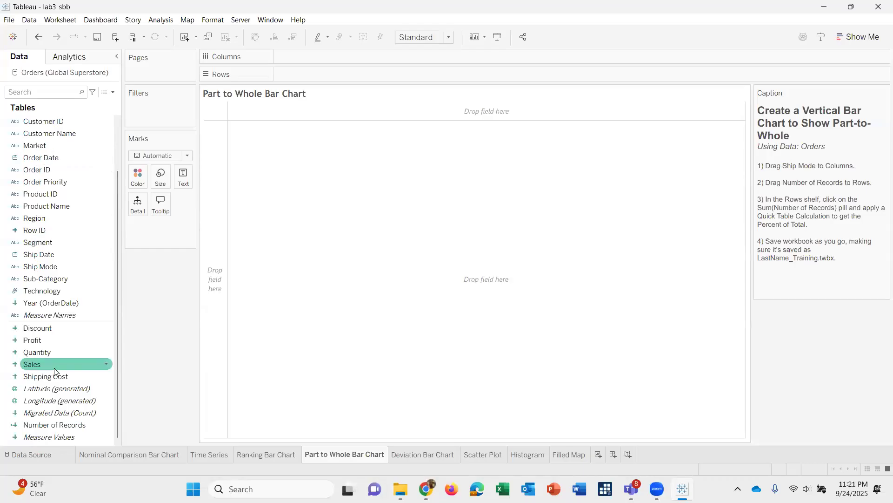
left_click(37, 268)
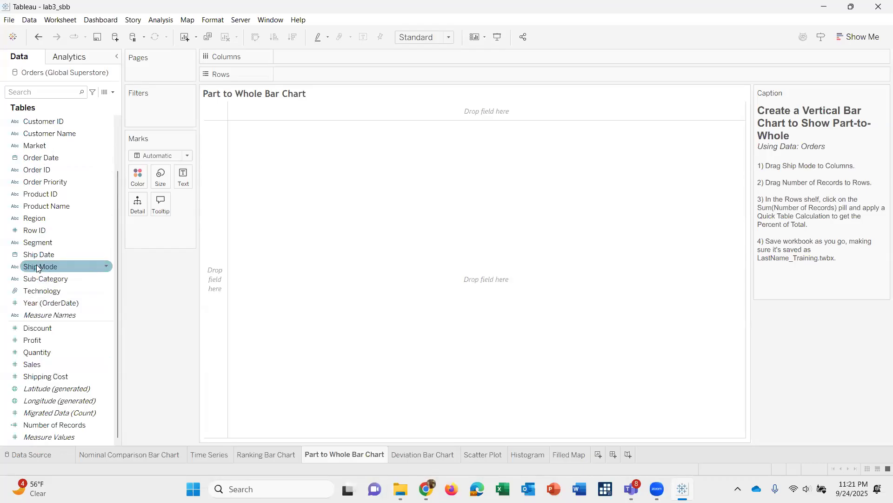
left_click_drag(38, 268, 353, 59)
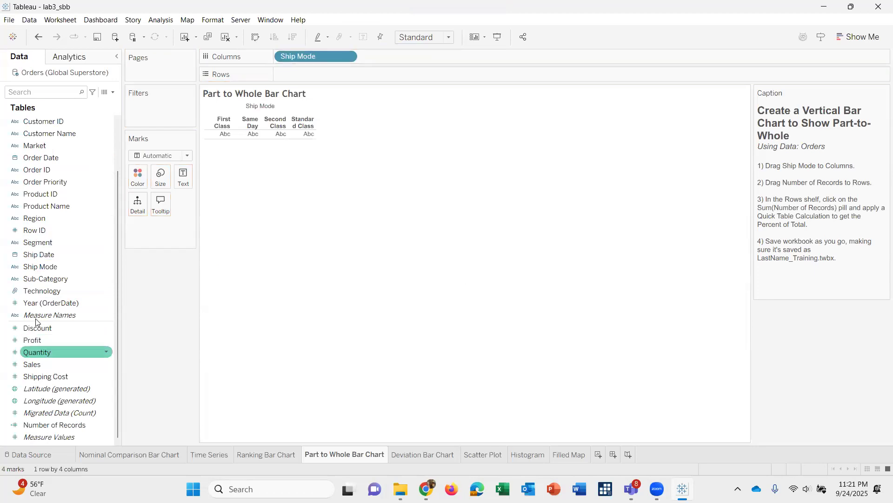
left_click_drag(45, 425, 311, 85)
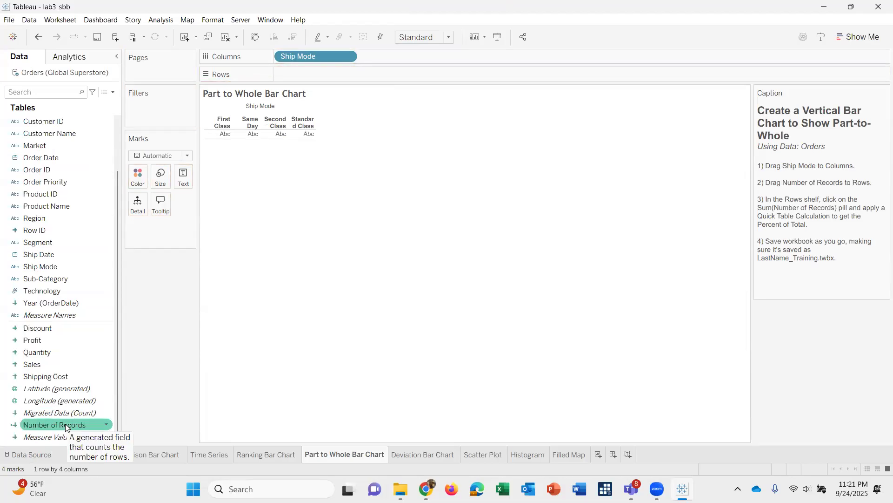
left_click_drag(66, 427, 341, 81)
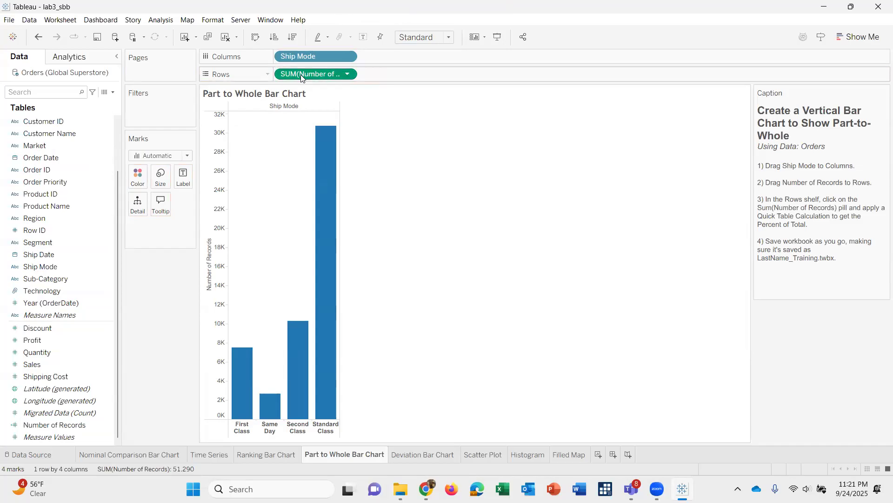
Apply the Percent of Total quick table calculation to SUM(Number of Records) on Rows.
left_click(348, 75)
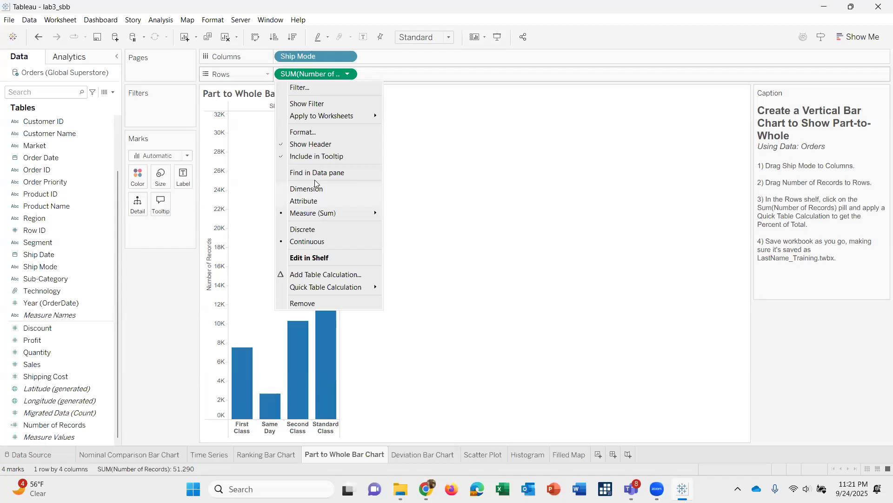
mouse_move(315, 290)
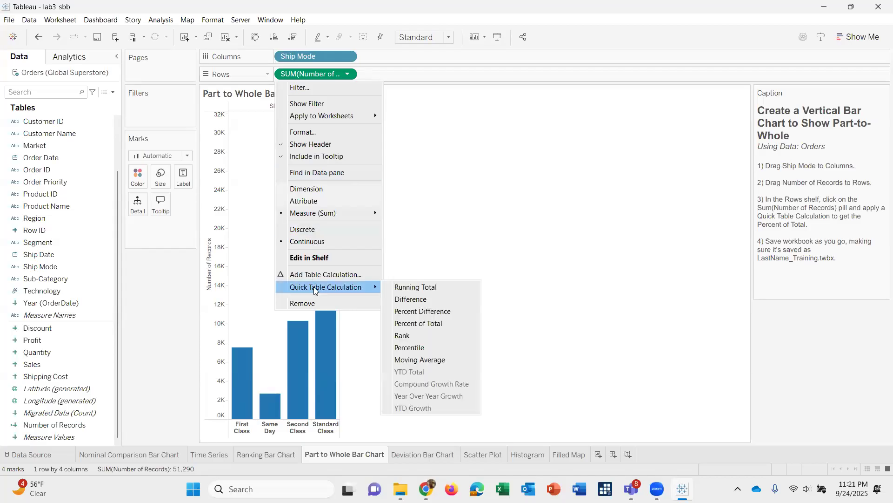
left_click(347, 76)
left_click(347, 76)
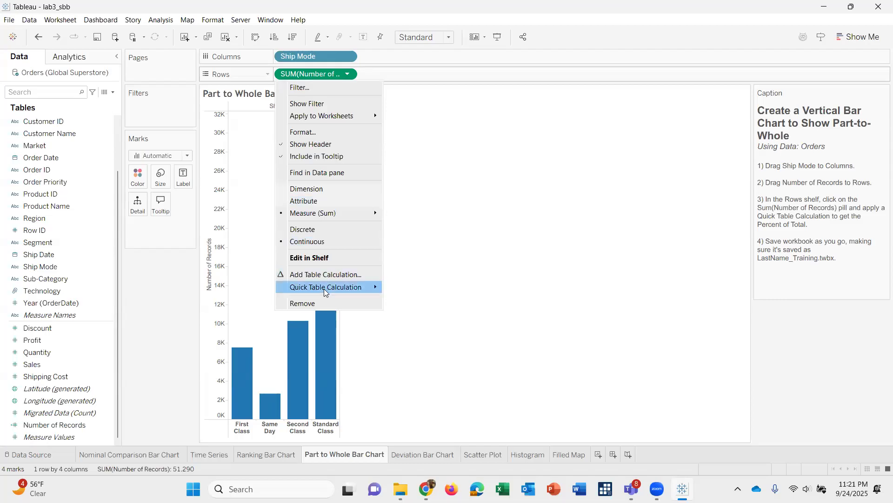
mouse_move(324, 287)
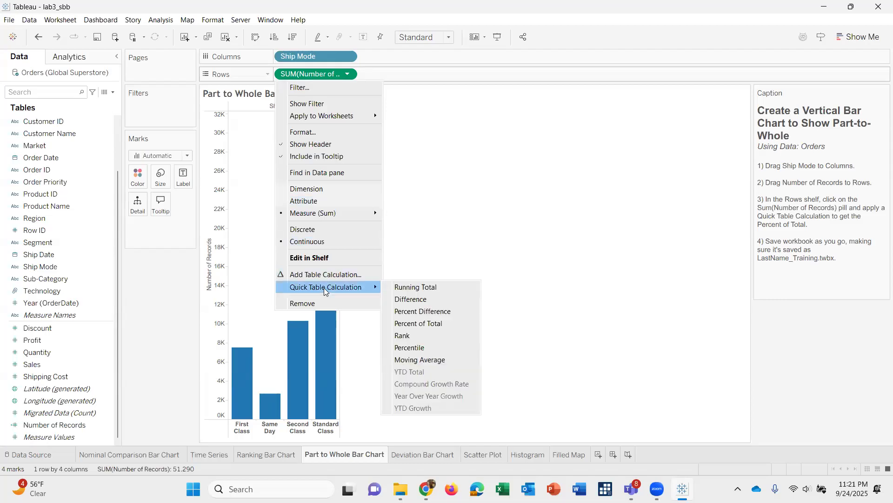
left_click(419, 327)
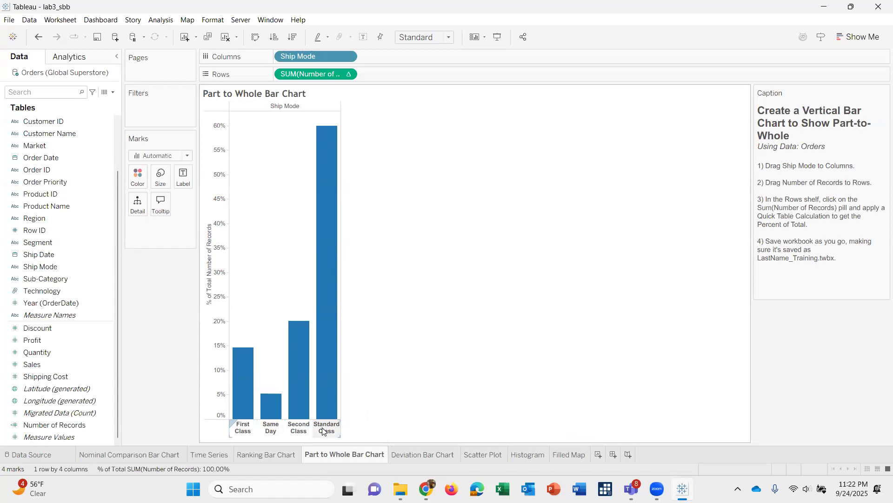
On the Deviation Bar Chart sheet, place Country on Columns.
left_click(430, 456)
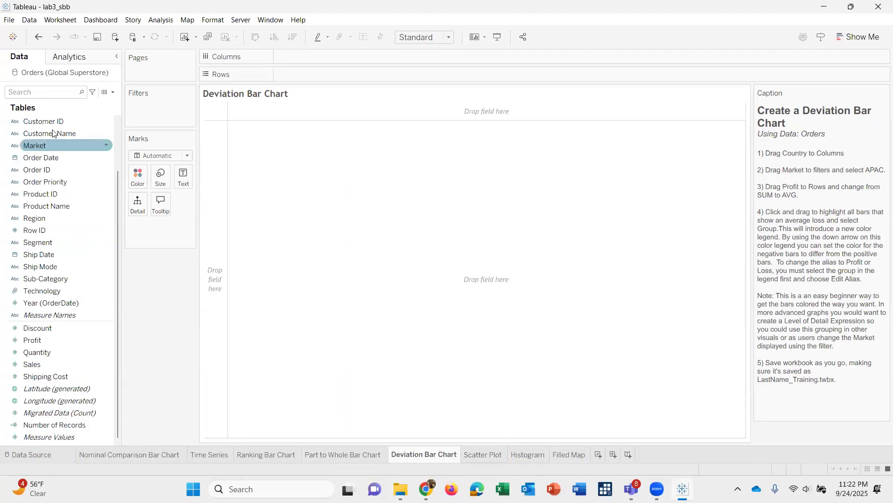
scroll(68, 165, "up", 3)
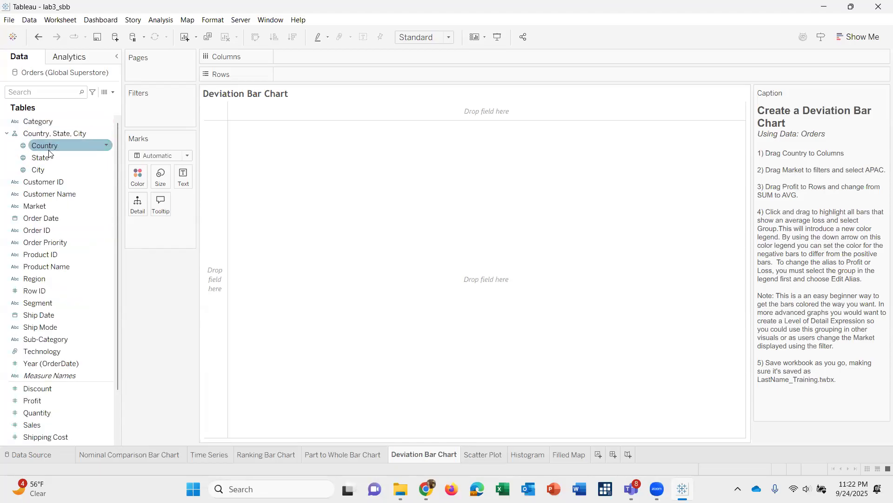
left_click_drag(49, 154, 302, 64)
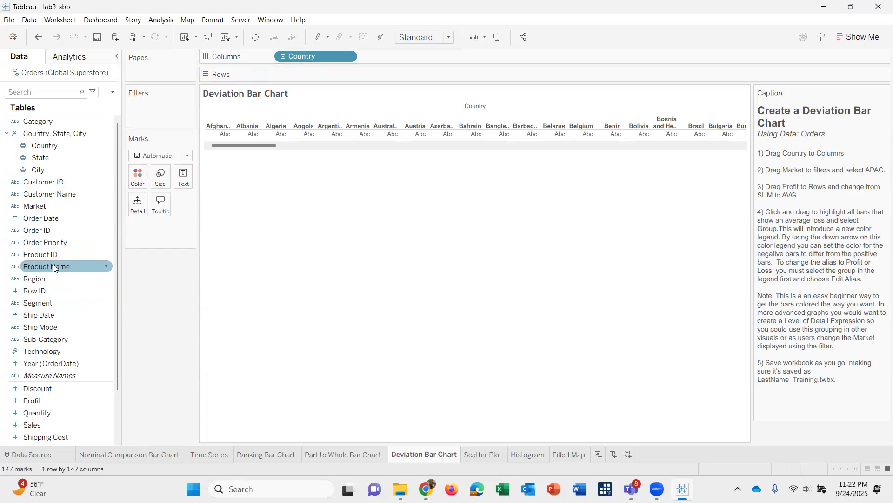
Add a Market filter to the Deviation Bar Chart that keeps only APAC.
scroll(53, 266, "down", 1)
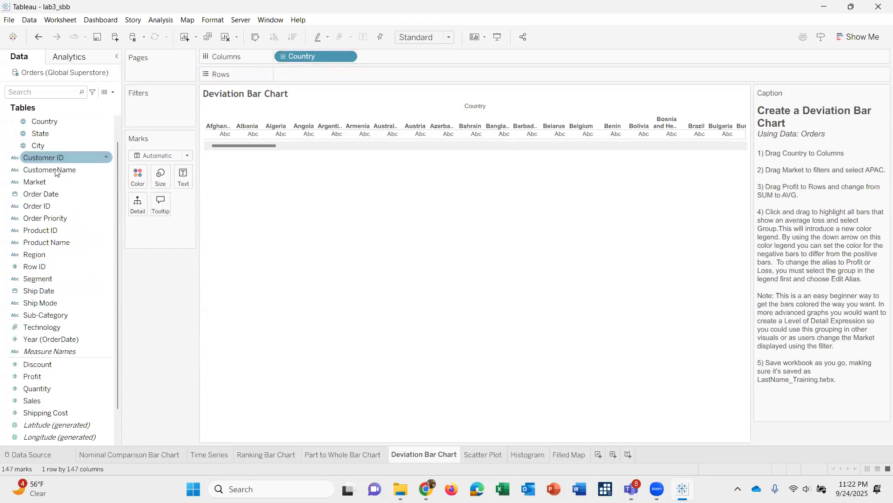
left_click_drag(150, 105, 150, 110)
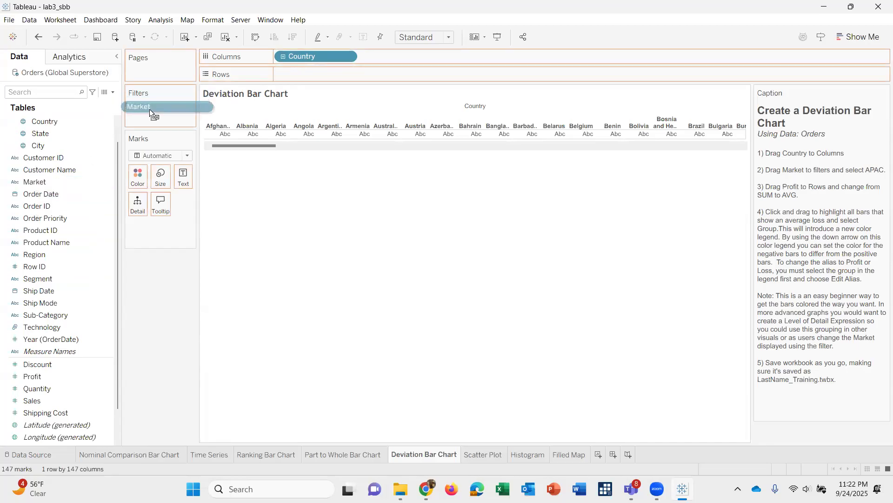
left_click_drag(149, 109, 149, 109)
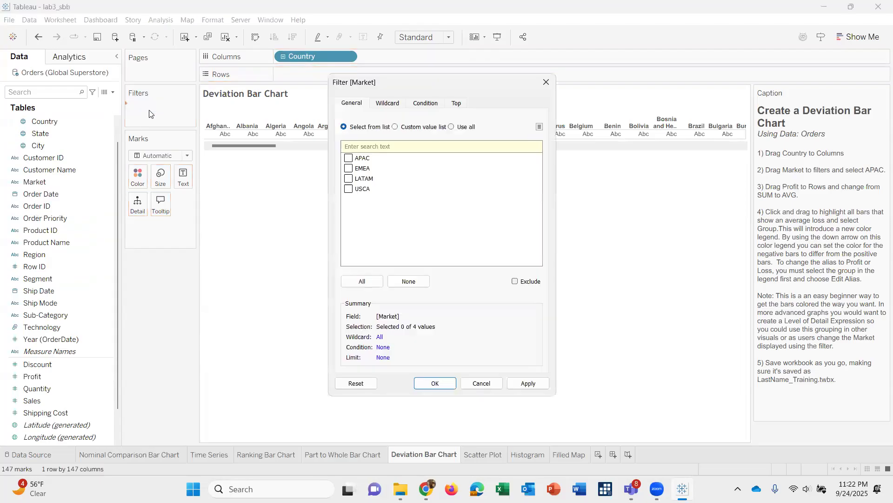
left_click(368, 158)
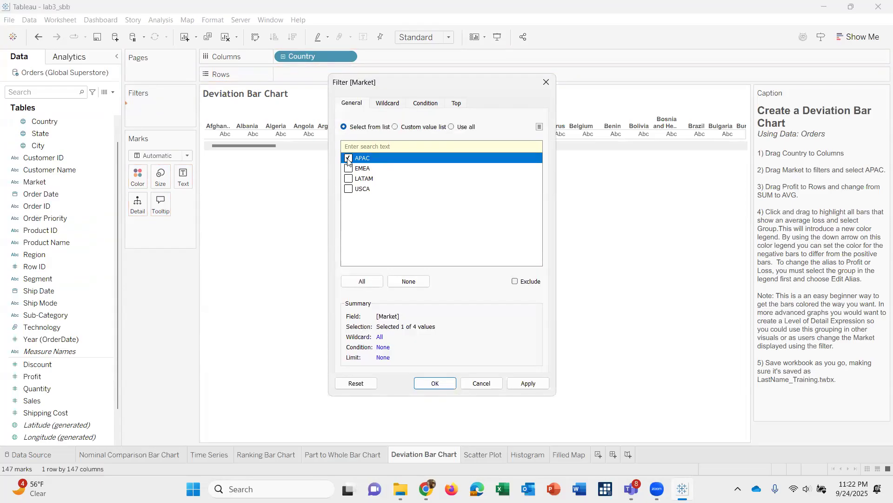
left_click(435, 383)
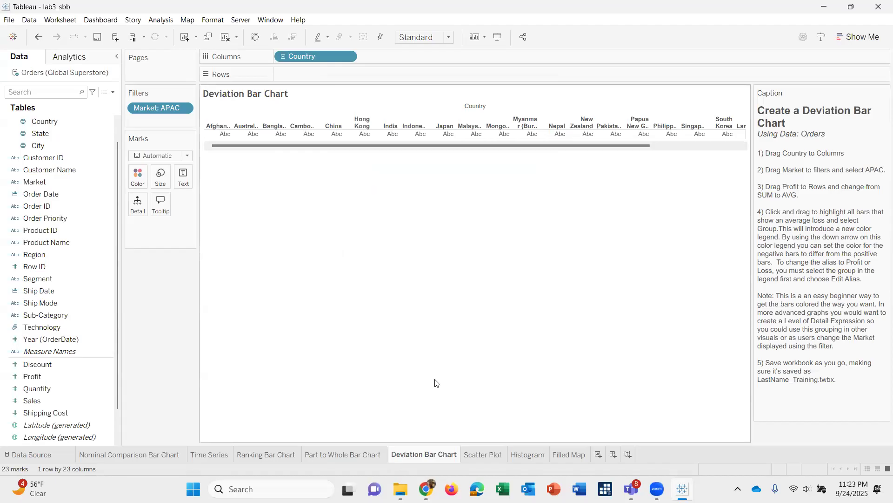
Place Profit on Rows and change its aggregation to Average.
left_click(60, 376)
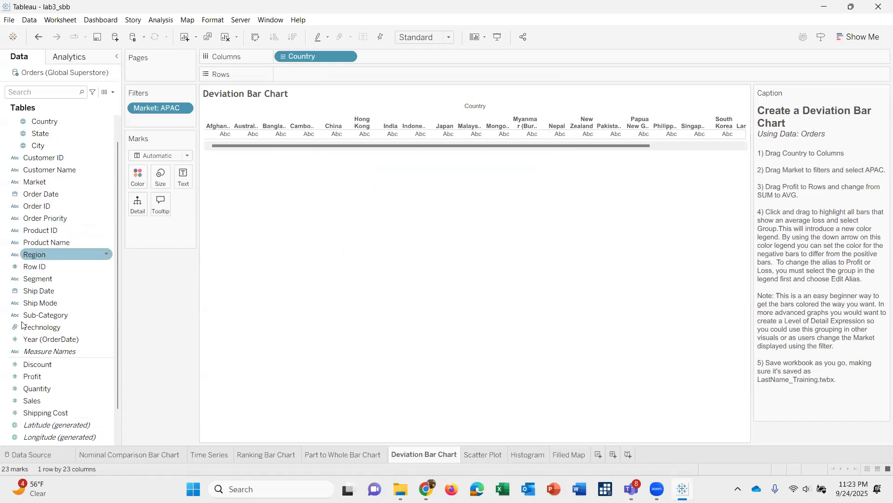
left_click(37, 388)
left_click_drag(33, 376, 292, 80)
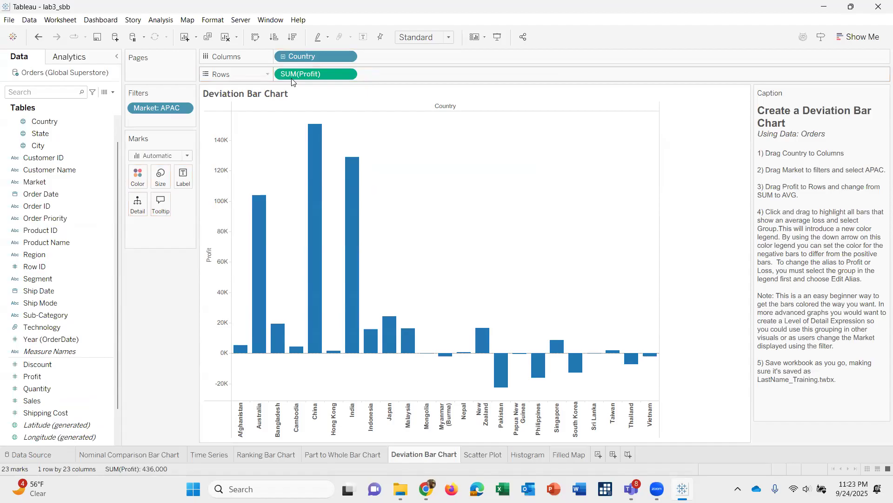
left_click(347, 76)
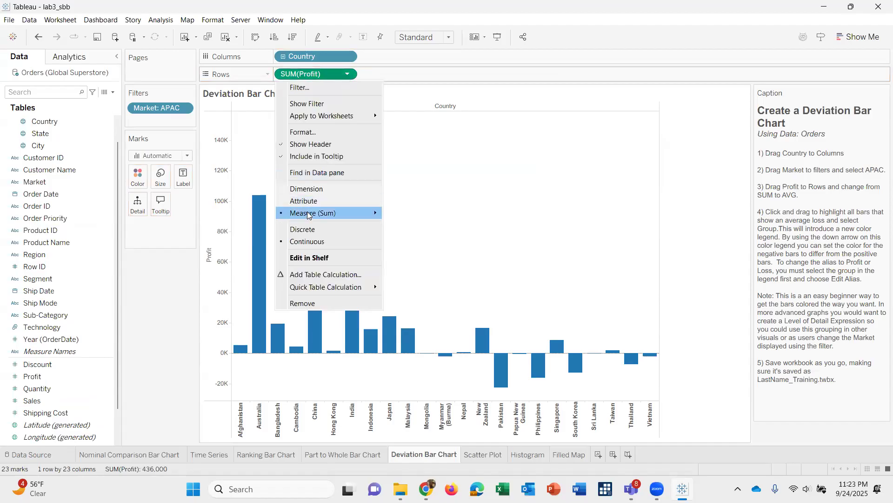
mouse_move(307, 215)
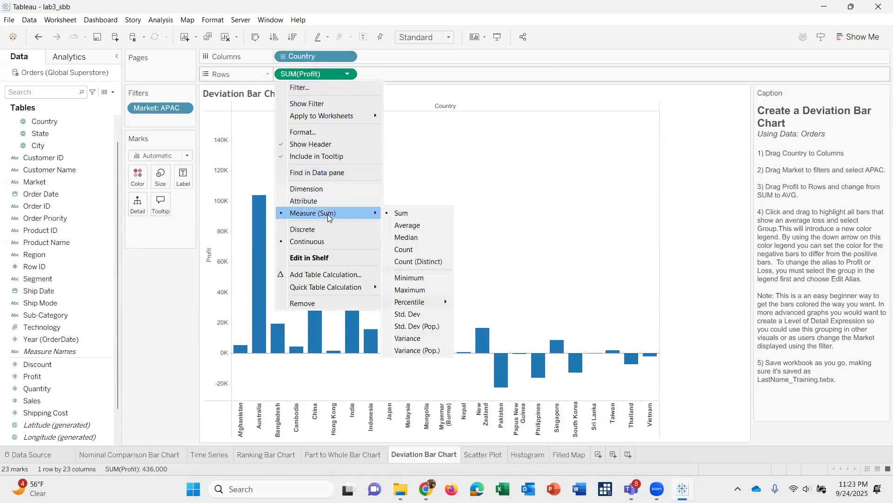
left_click(420, 225)
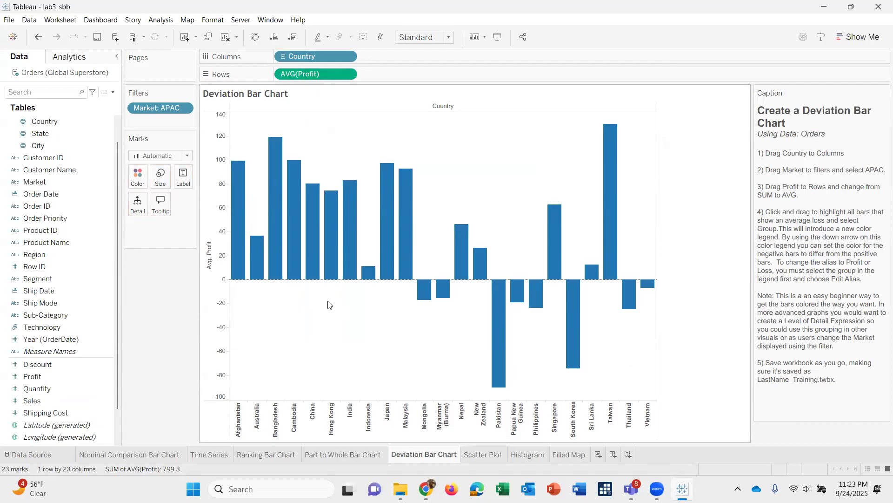
Select all bars with a negative average profit and combine their countries into a group.
left_click_drag(325, 296, 395, 305)
left_click_drag(315, 283, 660, 336)
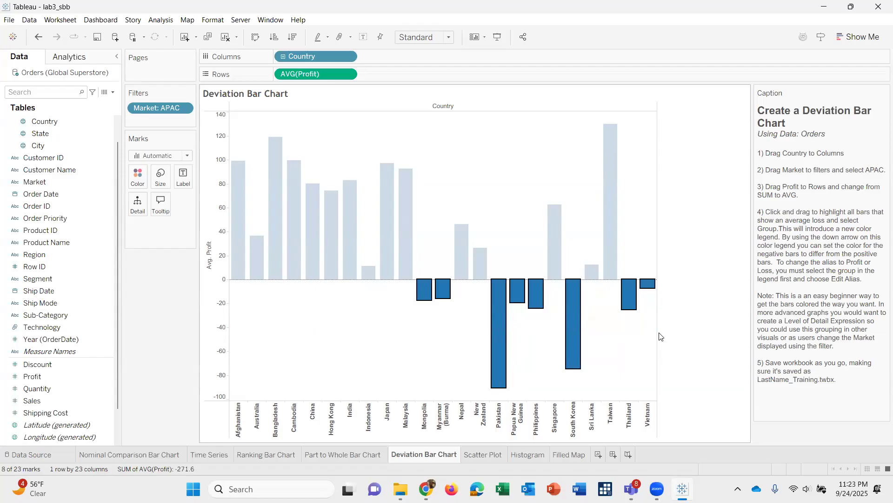
left_click(341, 39)
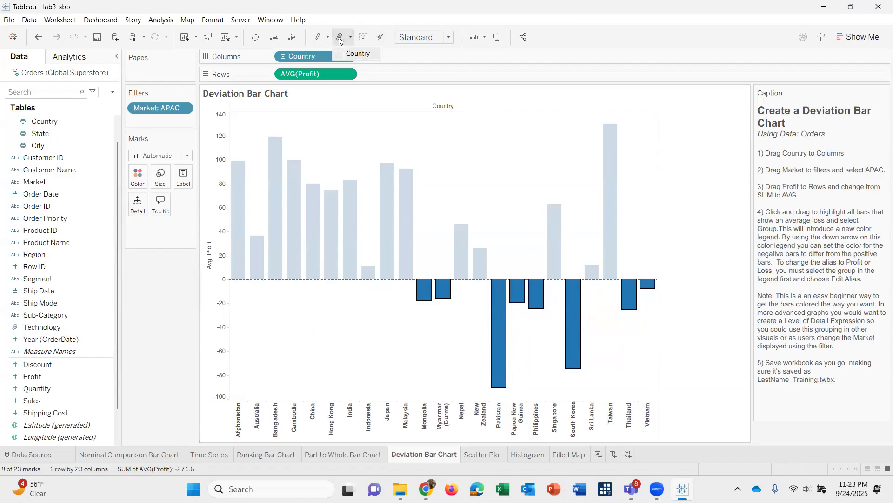
right_click(497, 300)
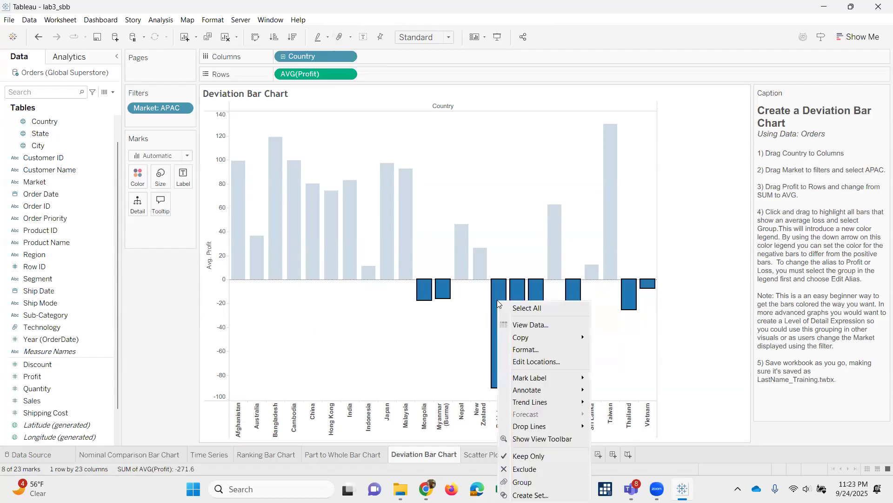
left_click(529, 481)
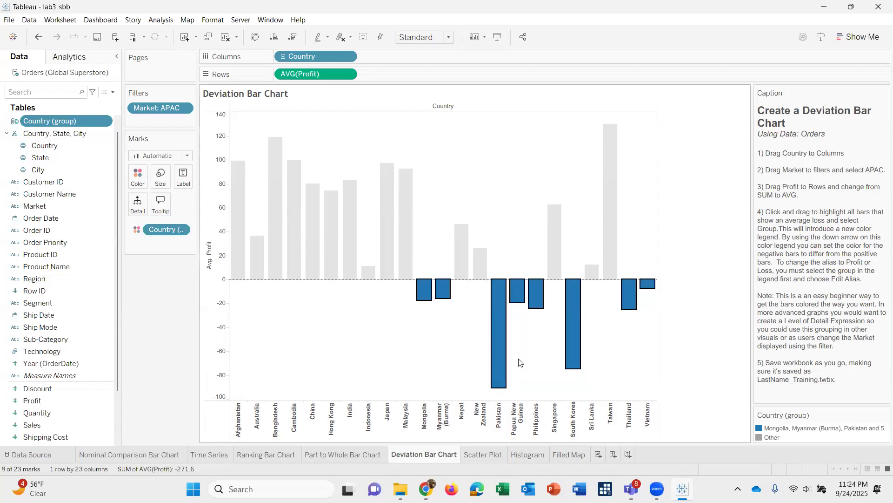
left_click(138, 230)
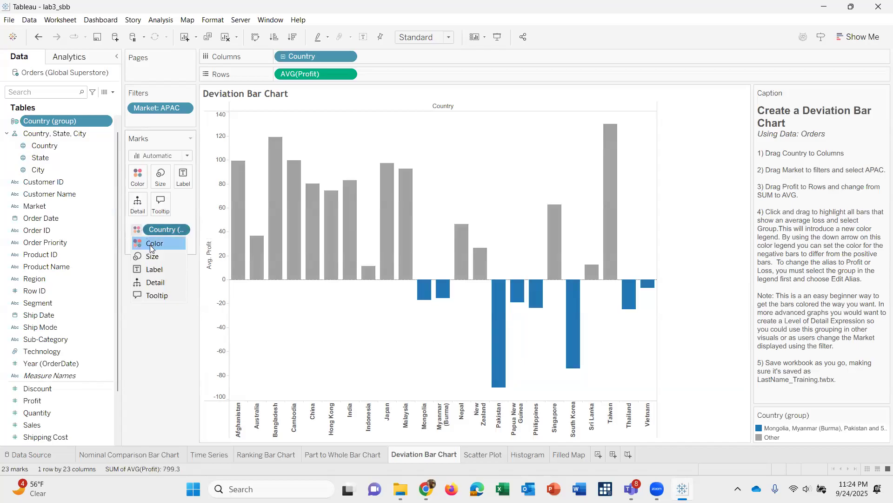
left_click(150, 244)
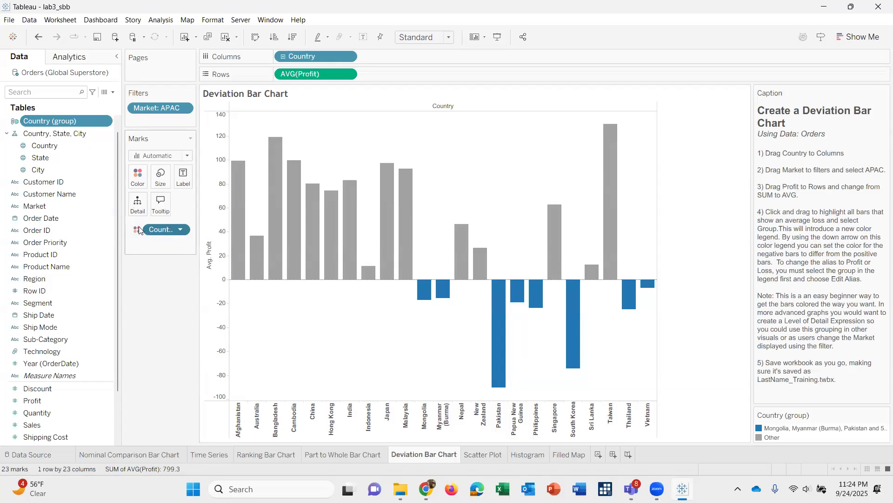
left_click(139, 226)
double_click(140, 229)
left_click(152, 325)
right_click(137, 233)
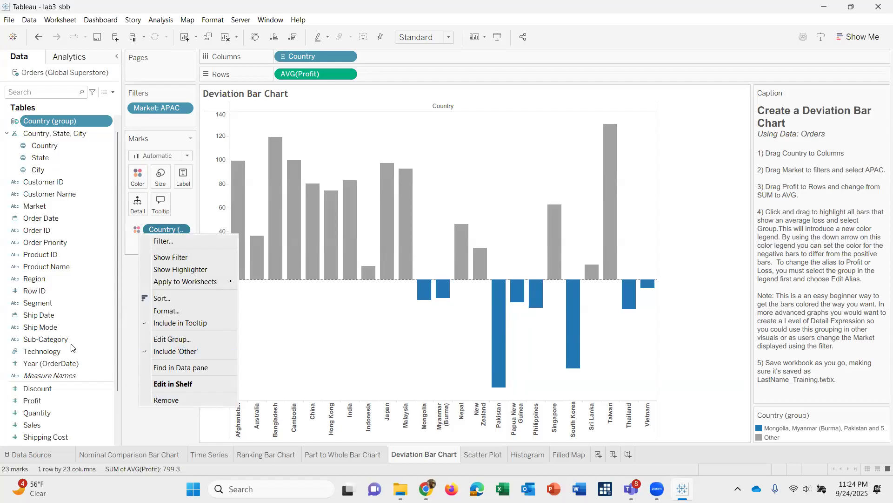
left_click(154, 436)
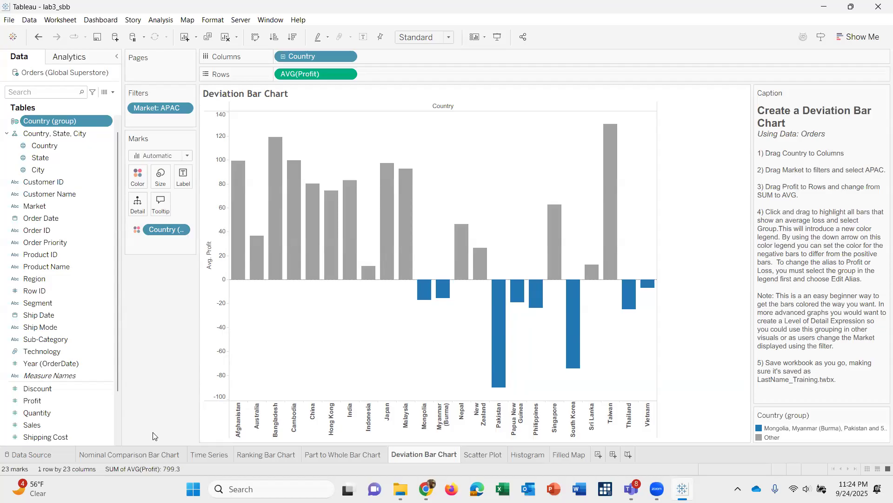
right_click(141, 233)
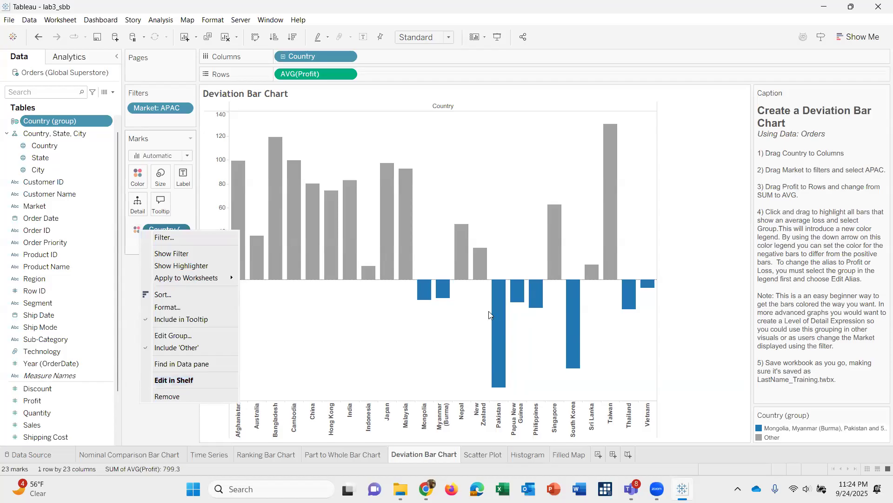
left_click(499, 321)
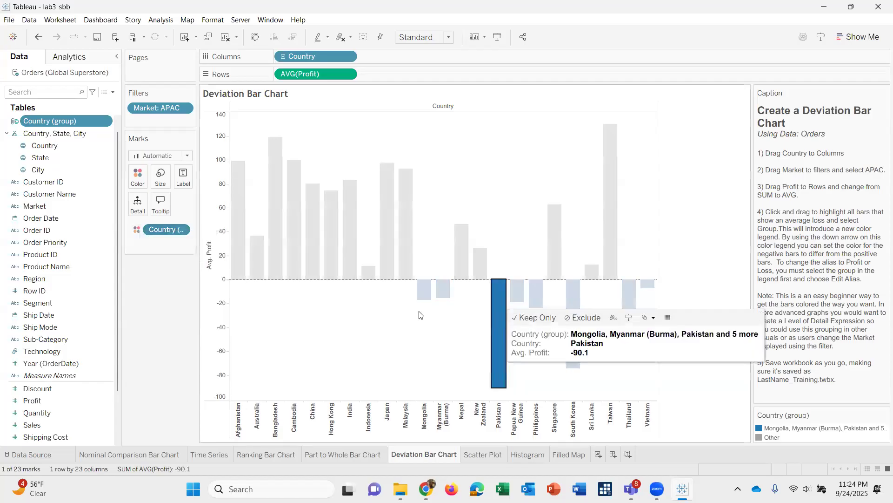
left_click(396, 297)
left_click_drag(388, 288, 657, 337)
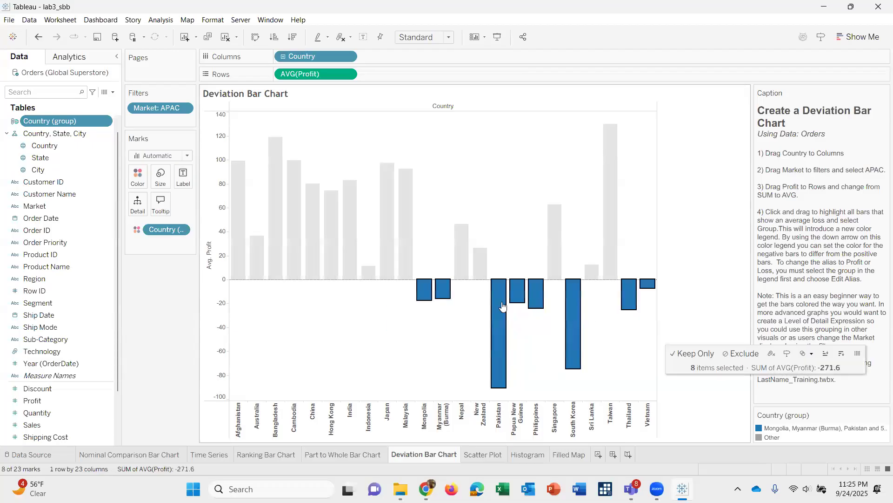
left_click(553, 357)
left_click_drag(377, 287, 664, 312)
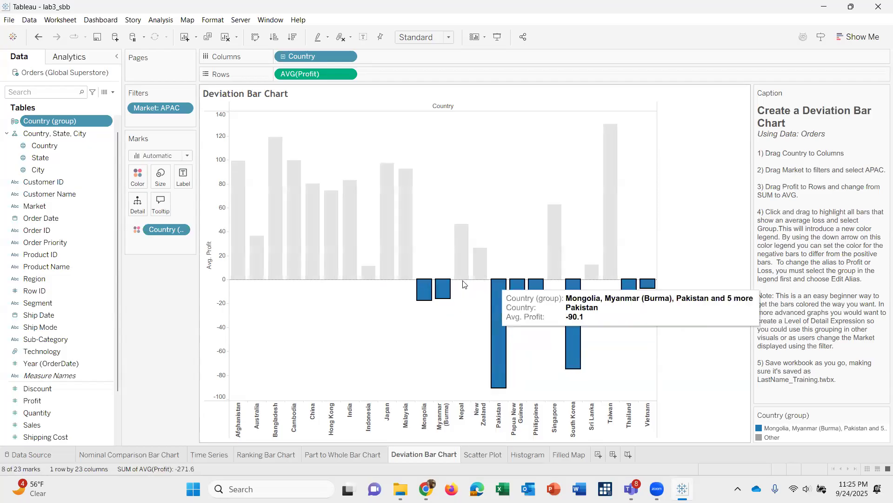
right_click(501, 319)
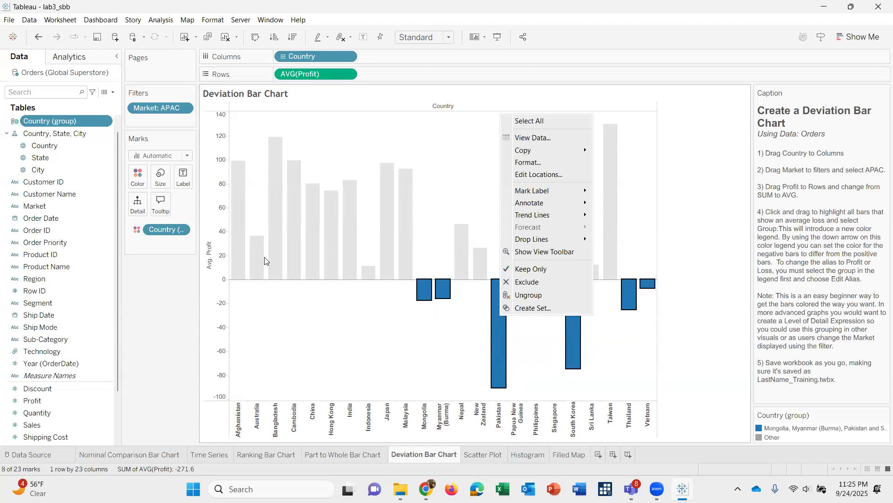
left_click(158, 317)
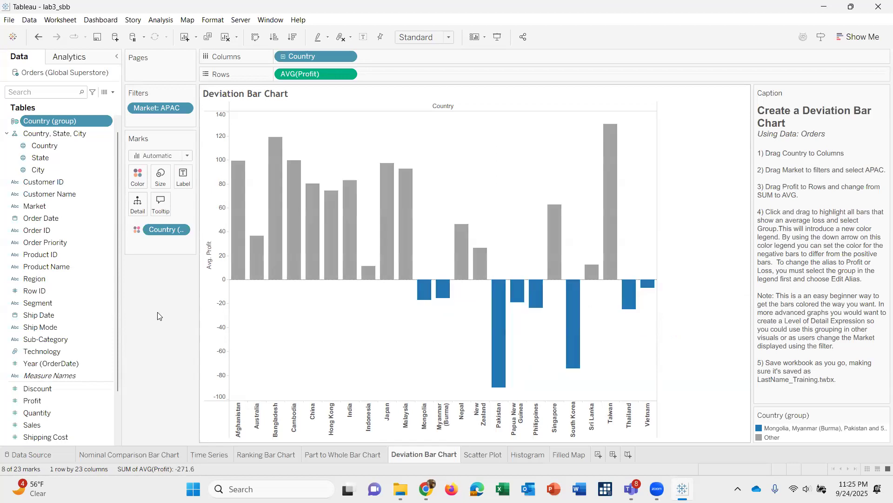
left_click(135, 230)
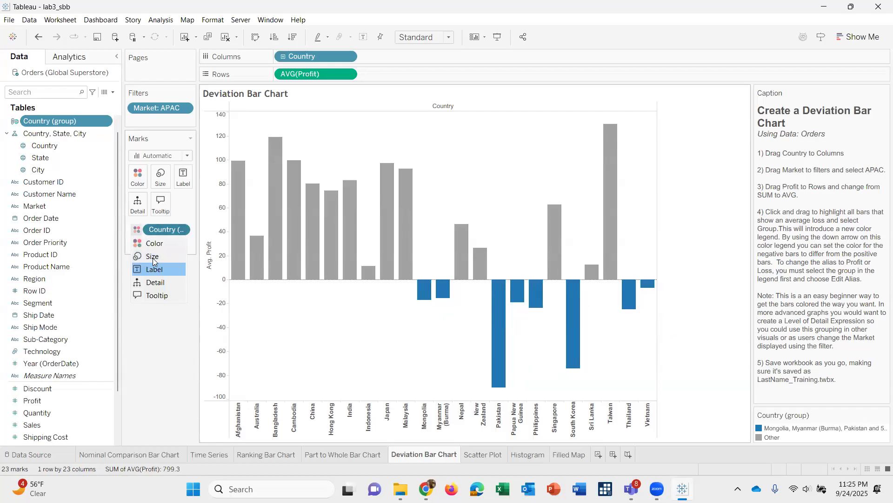
left_click(151, 245)
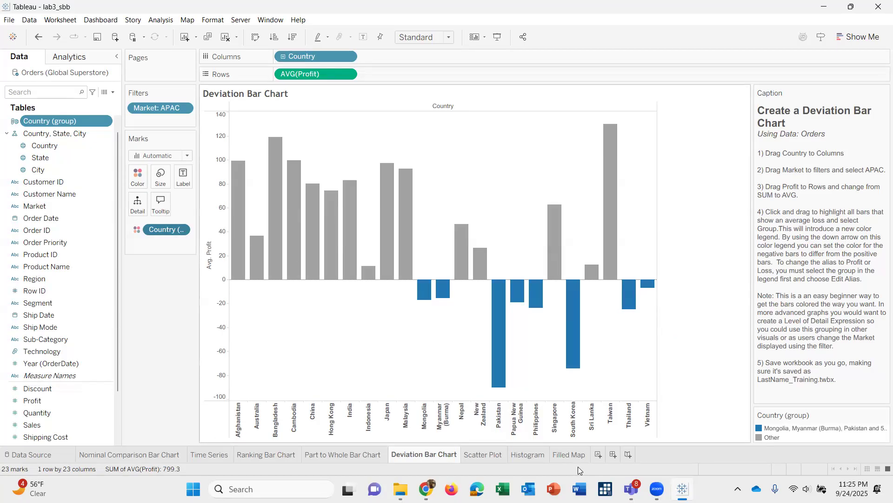
Set the color of the grouped negative-profit countries in the Country (group) legend to red.
left_click(779, 431)
right_click(780, 431)
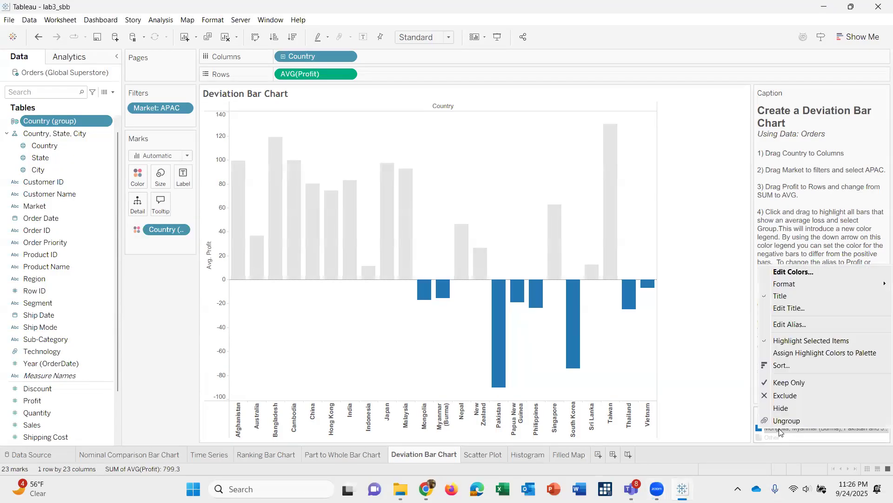
left_click(807, 272)
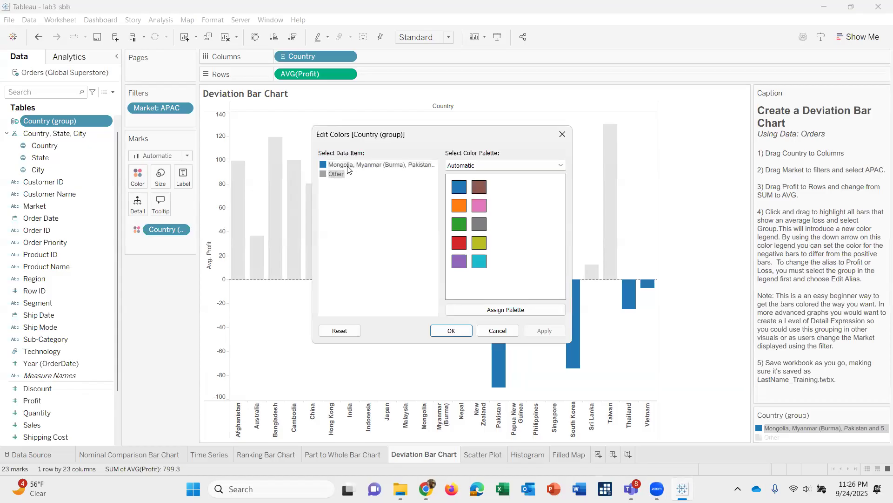
left_click(360, 165)
left_click(460, 242)
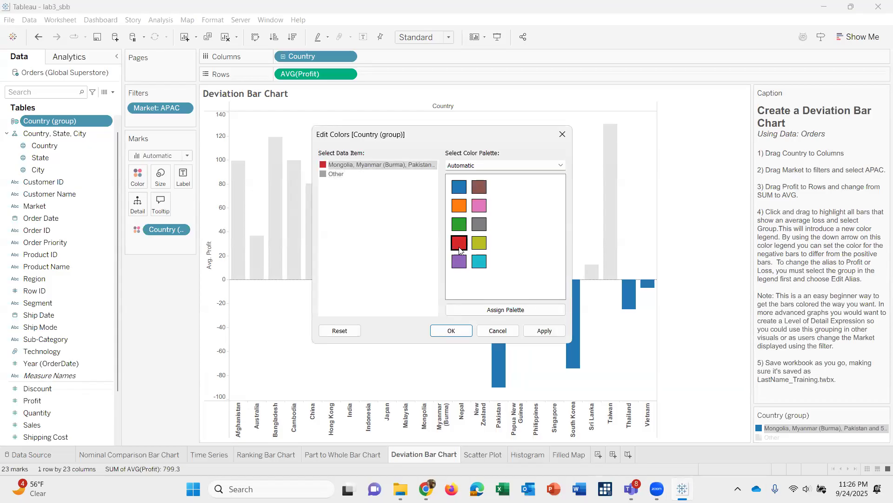
left_click(452, 330)
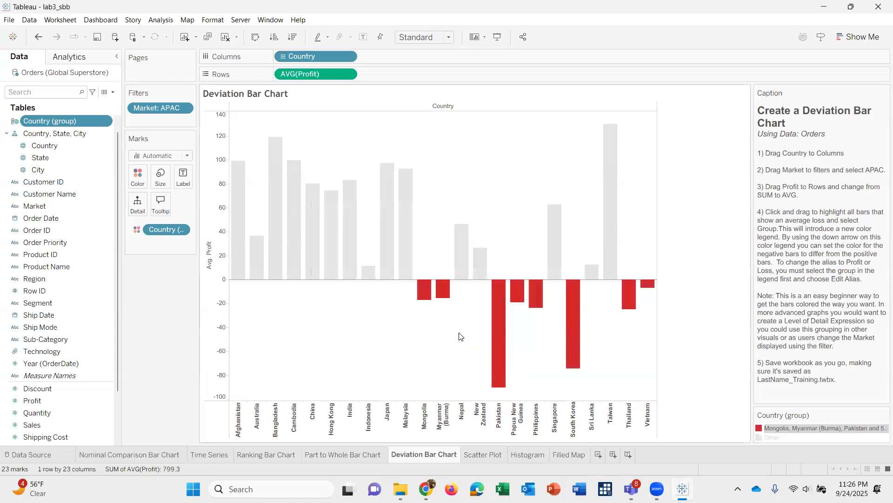
Set the color of the Other group in the Country (group) legend to blue and clear the legend highlight.
left_click(777, 436)
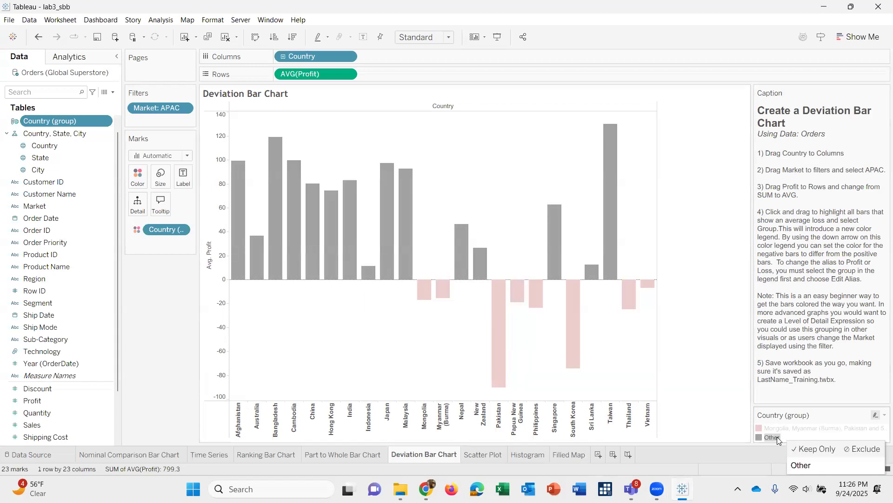
left_click(777, 436)
left_click(777, 437)
right_click(777, 436)
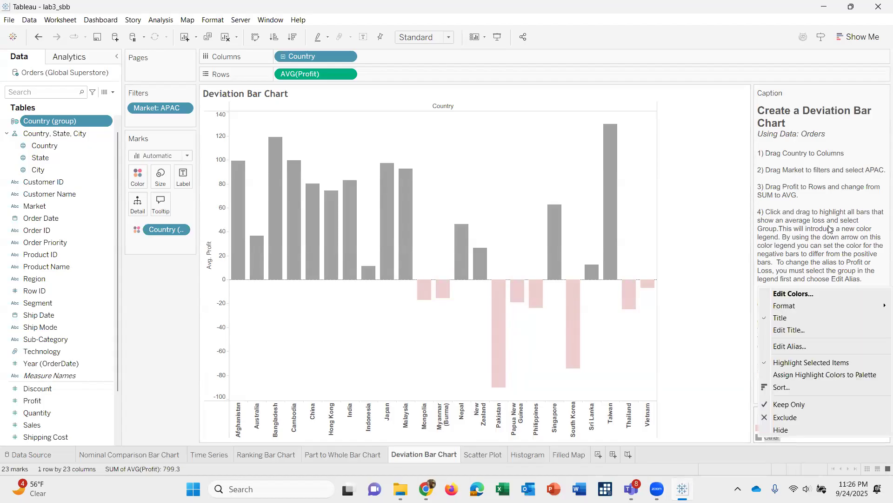
left_click(794, 293)
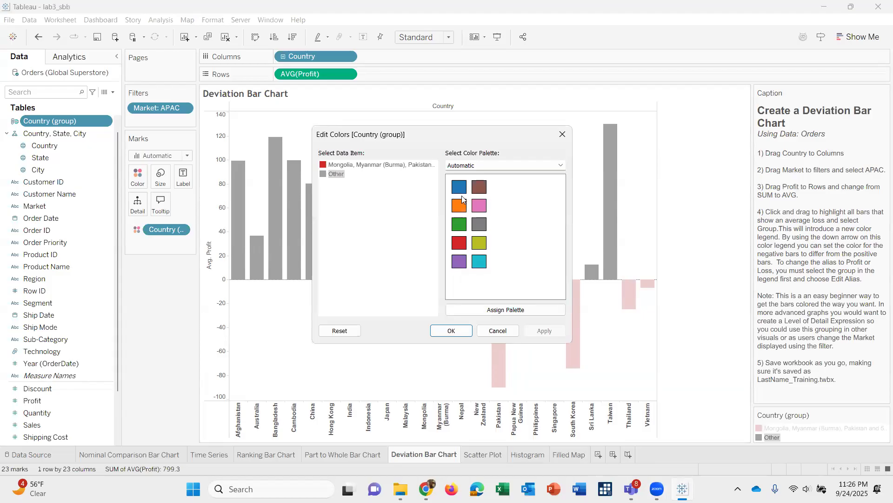
left_click(458, 186)
left_click(458, 331)
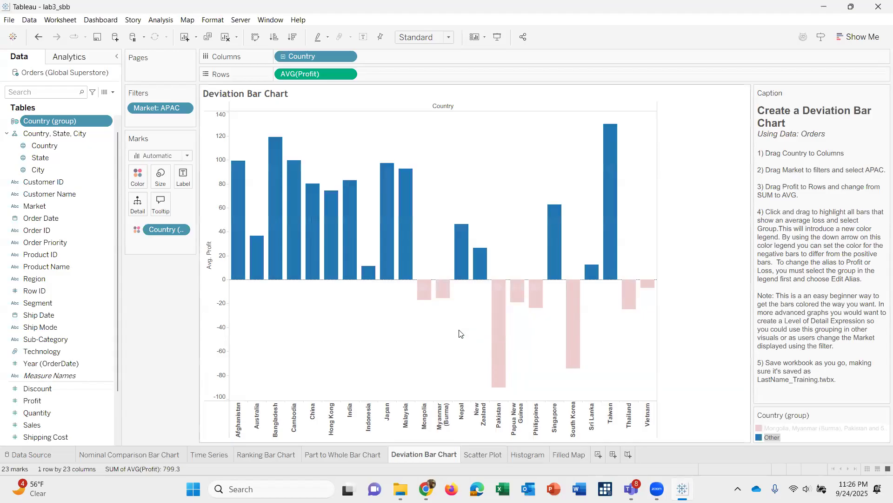
left_click(459, 333)
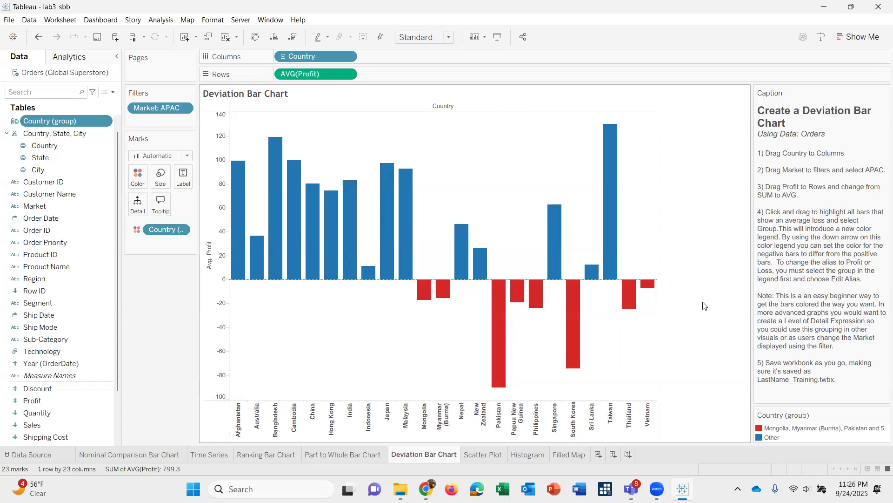
Change the alias of the red negative-profit country group in the legend to Loss.
right_click(804, 432)
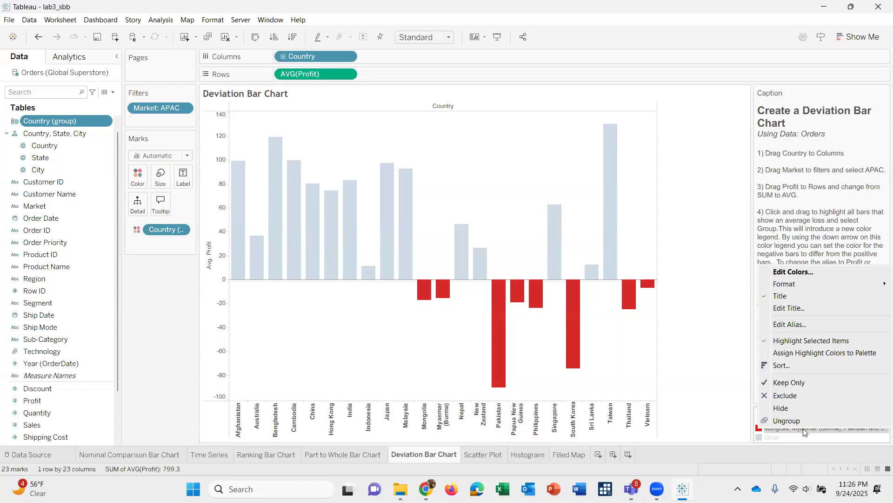
left_click(786, 325)
type("Loss")
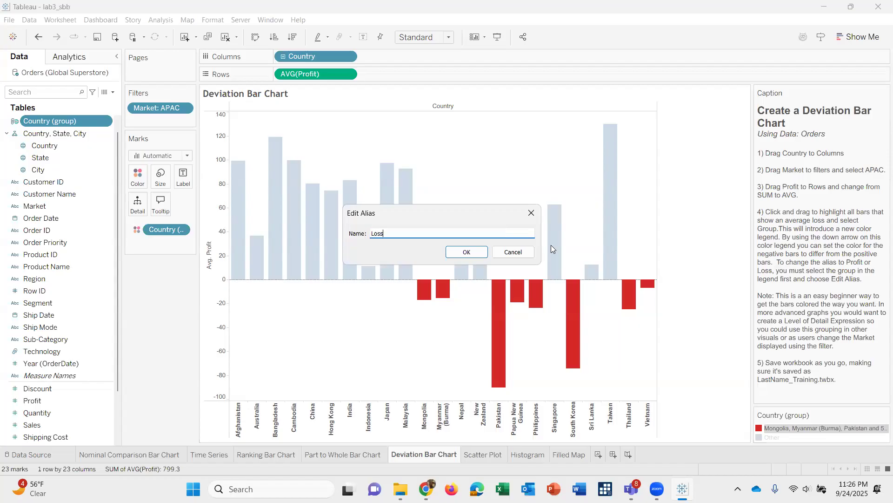
left_click(458, 252)
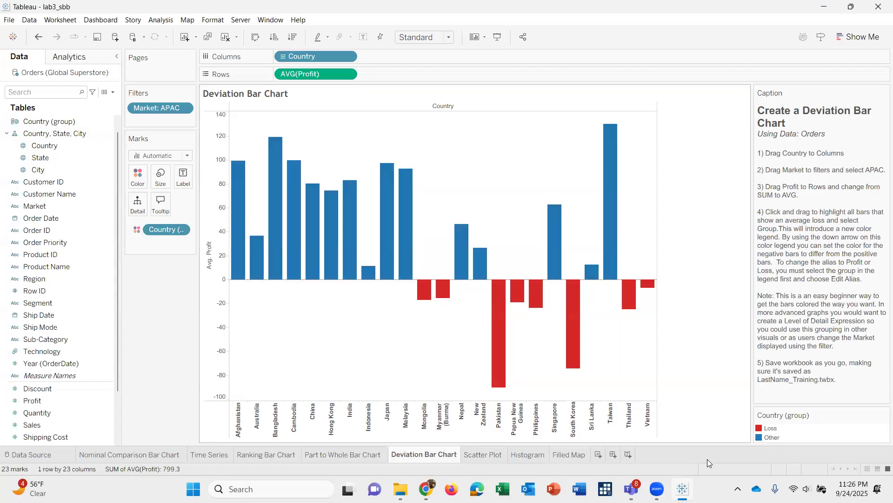
Change the alias of the Other group in the color legend to Profit.
left_click(767, 437)
right_click(768, 436)
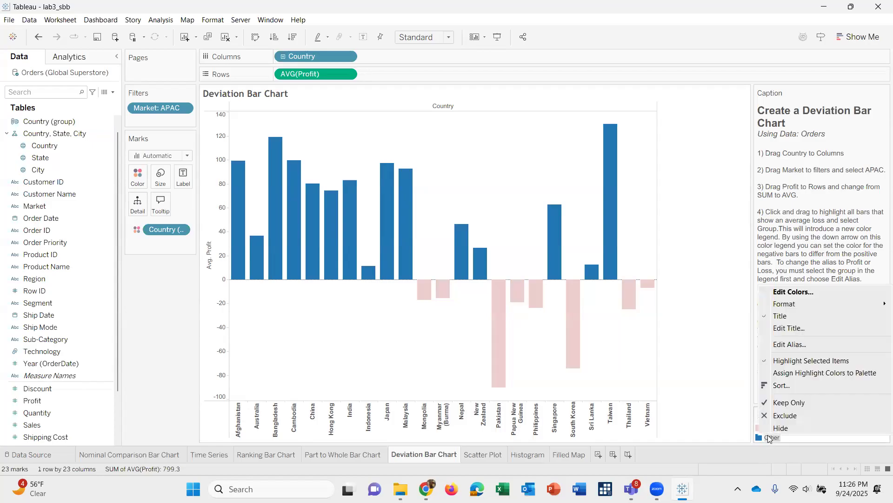
left_click(790, 347)
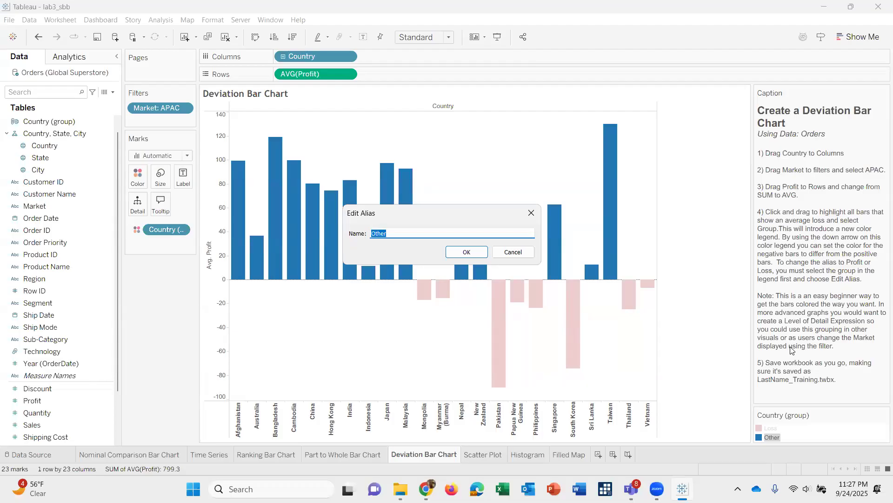
type("Profit")
key("Return")
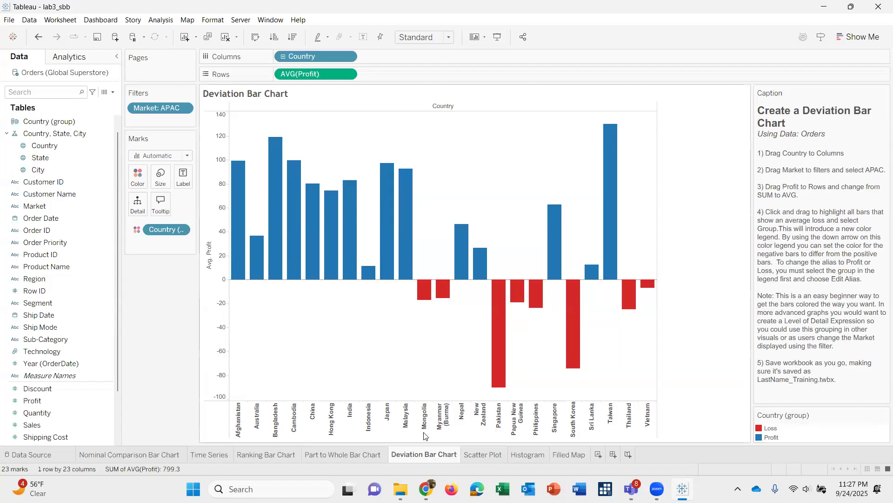
On the Scatter Plot sheet, place Profit on Rows and Shipping Cost on Columns, and turn off measure aggregation.
left_click(477, 456)
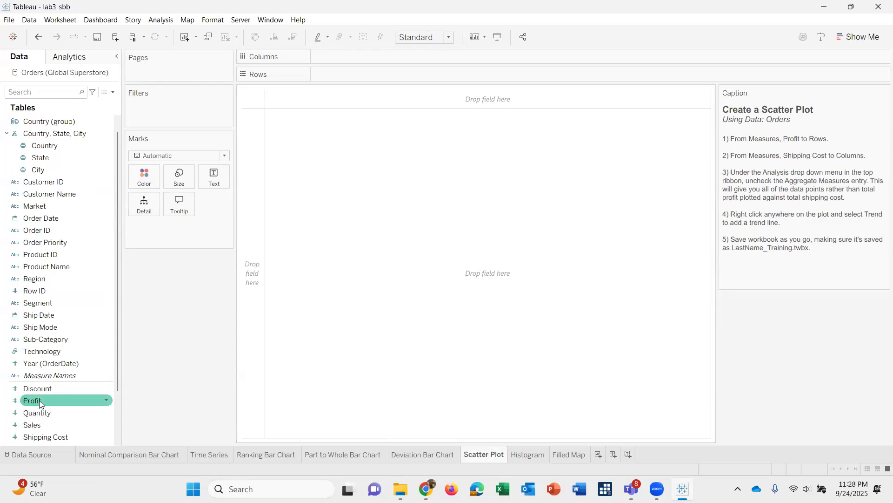
left_click_drag(39, 400, 344, 74)
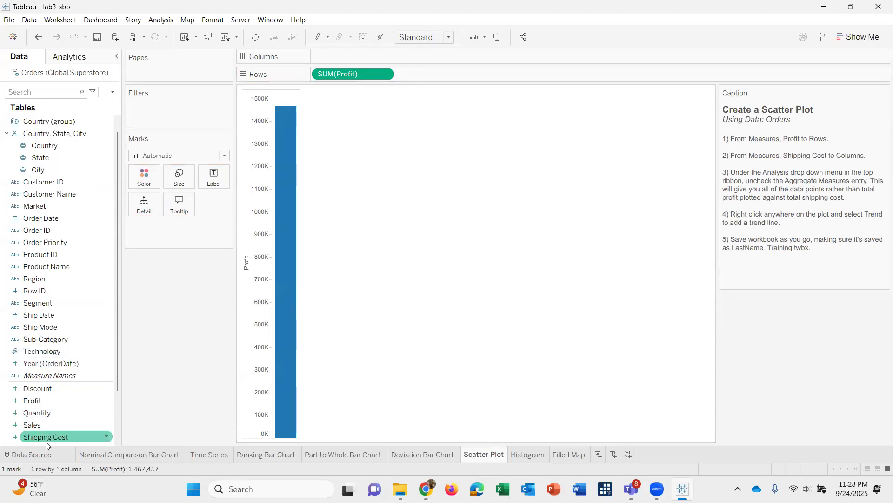
left_click_drag(47, 436, 345, 59)
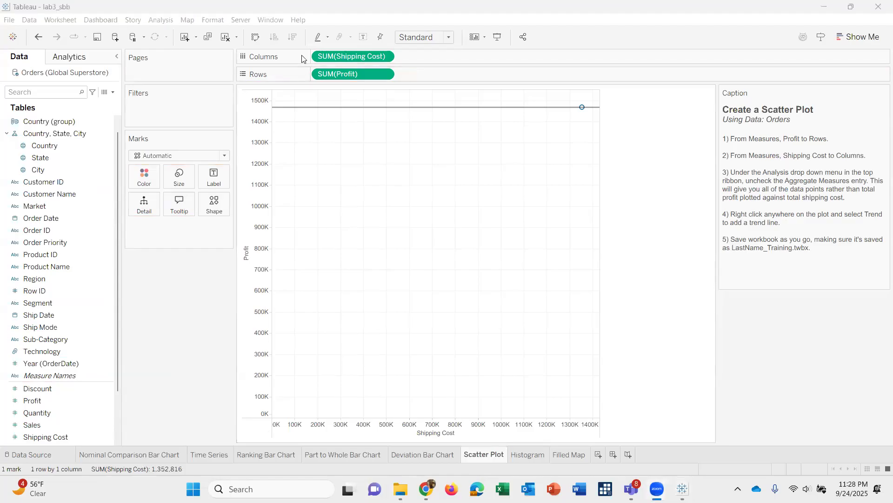
left_click(158, 21)
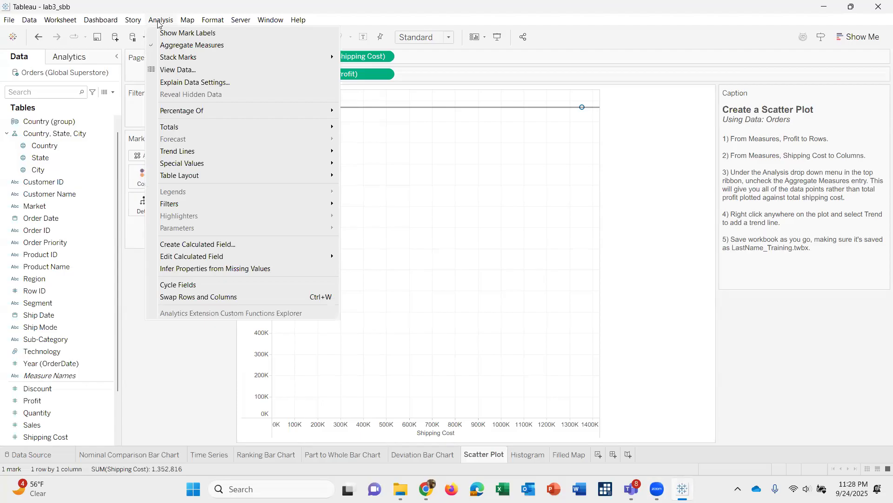
left_click(163, 46)
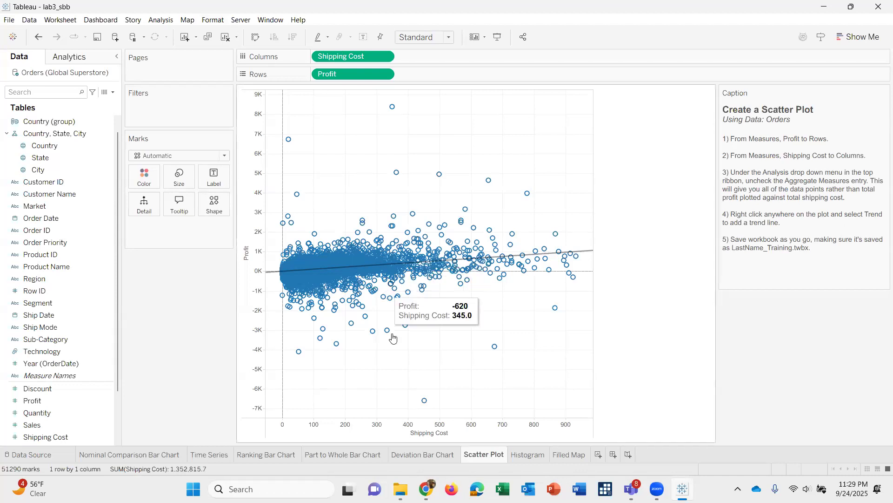
Remove the trend line from the scatter plot of Profit against Shipping Cost.
right_click(520, 160)
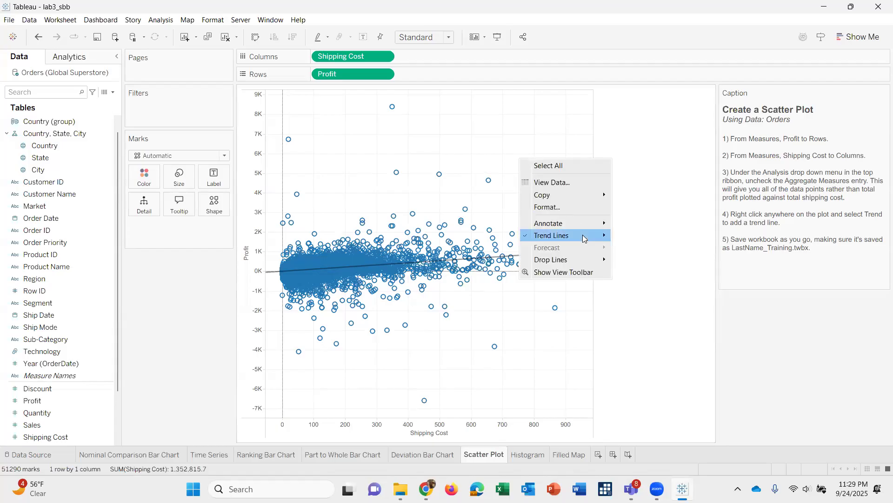
mouse_move(583, 235)
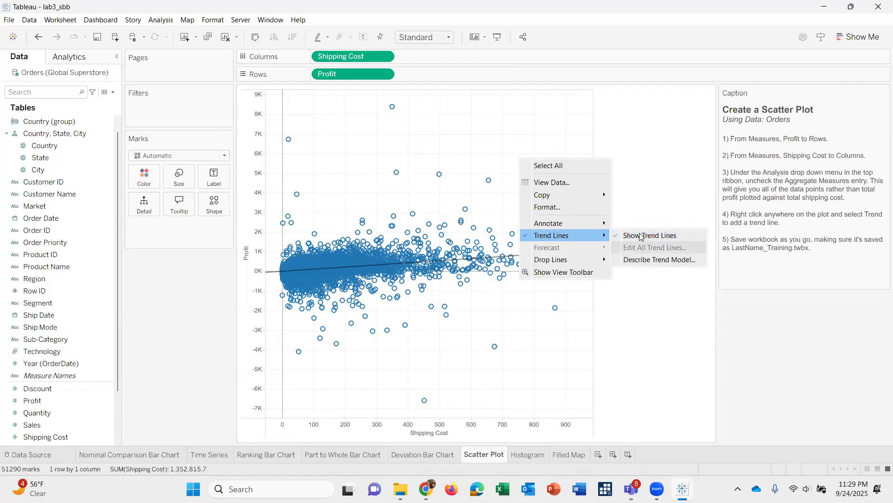
key("ctrl+z")
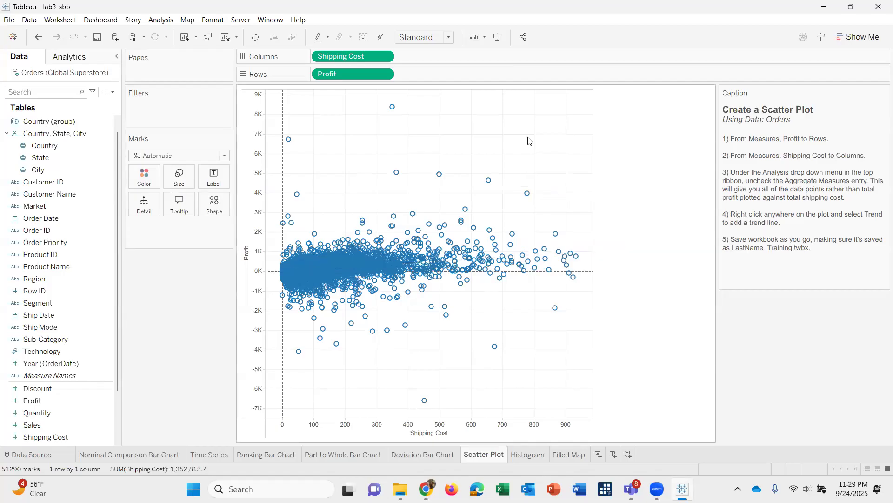
Show a trend line on the scatter plot of Profit against Shipping Cost.
right_click(541, 153)
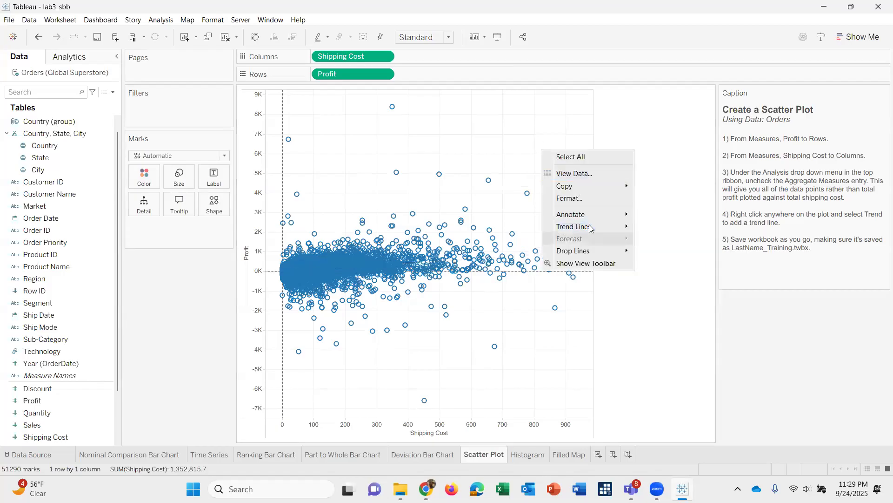
mouse_move(590, 225)
left_click(689, 230)
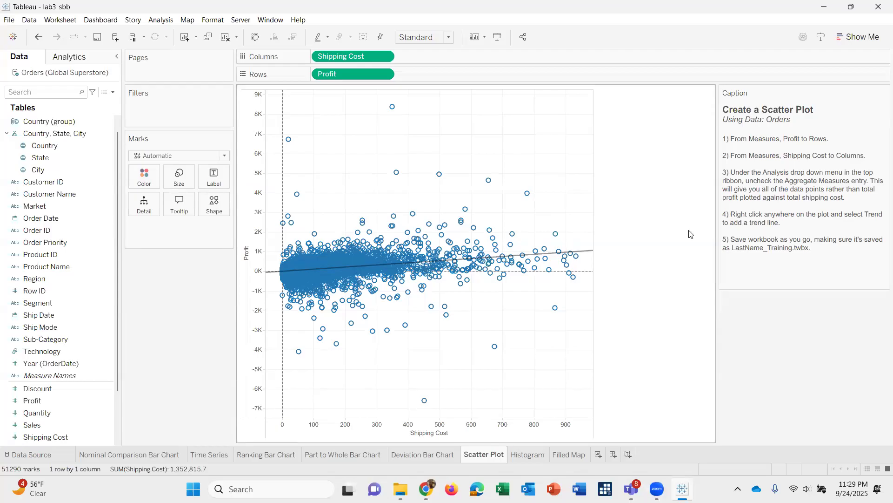
On the Histogram sheet, create a bin field from Sales with the default bin size of 342.
left_click(526, 458)
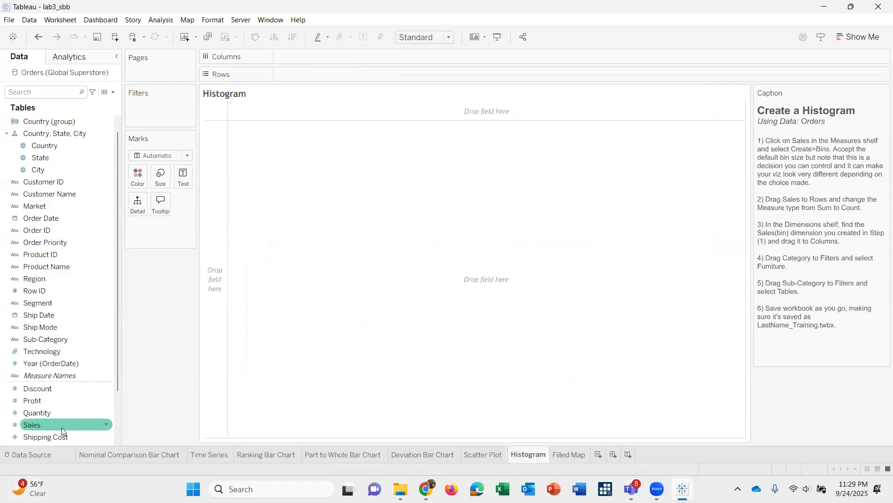
mouse_move(61, 427)
left_mouse_down()
mouse_move(73, 378)
mouse_move(288, 120)
mouse_move(311, 59)
mouse_move(293, 105)
mouse_move(49, 468)
mouse_move(50, 436)
left_mouse_up()
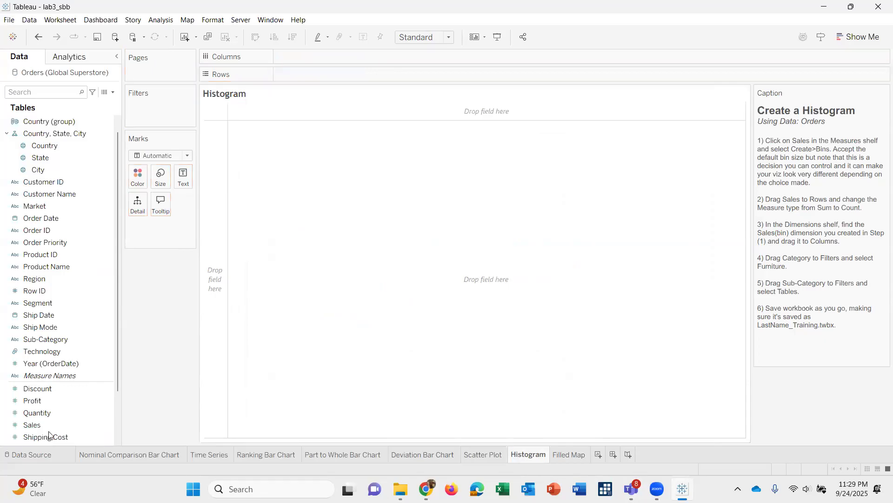
right_click(42, 425)
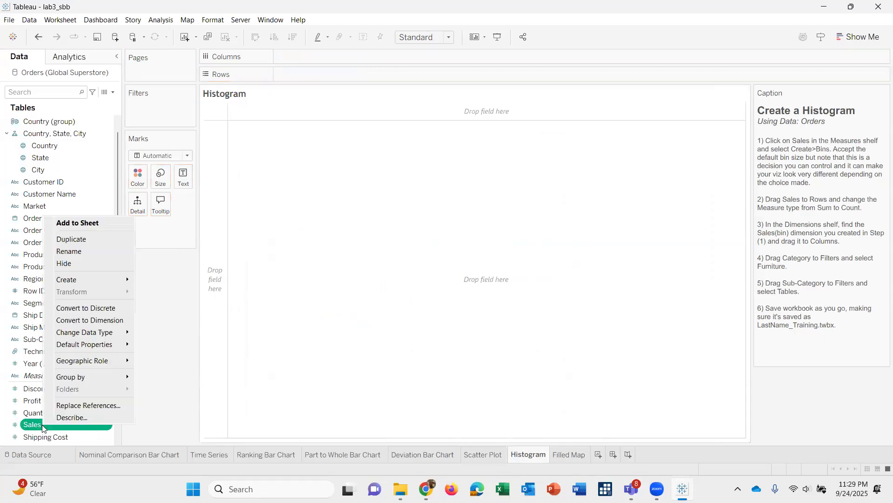
left_click(42, 425)
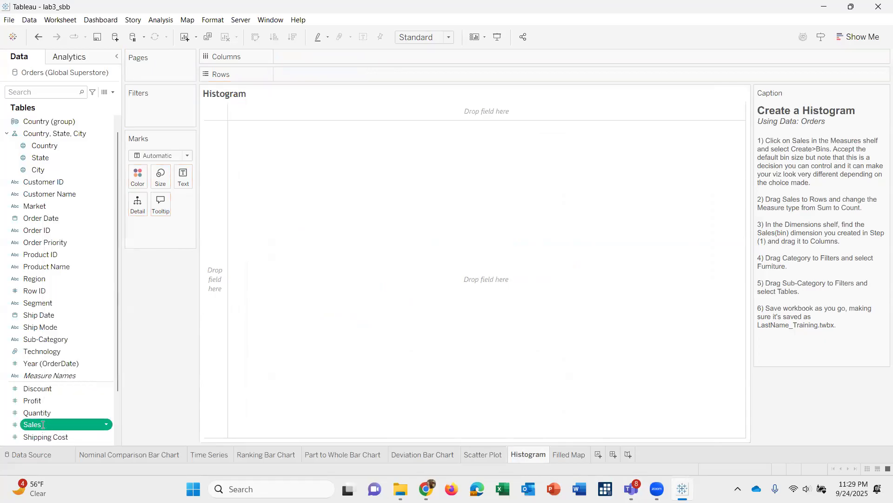
left_click(108, 426)
left_click(107, 423)
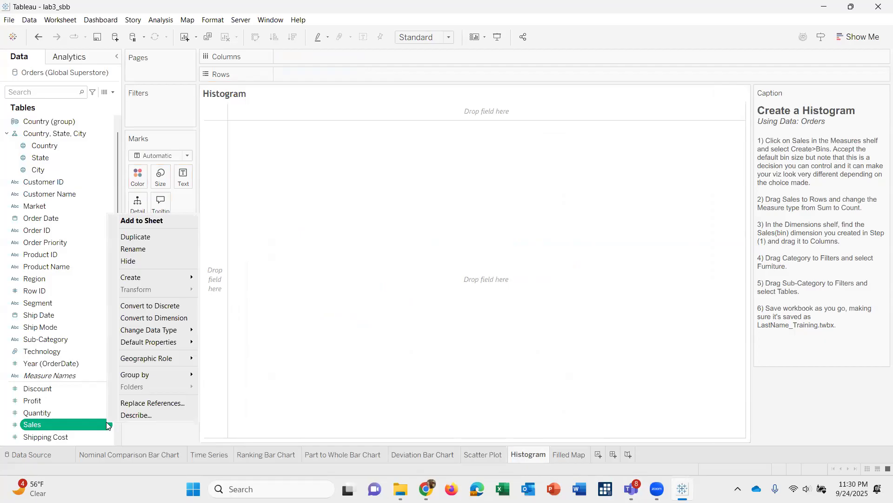
mouse_move(149, 279)
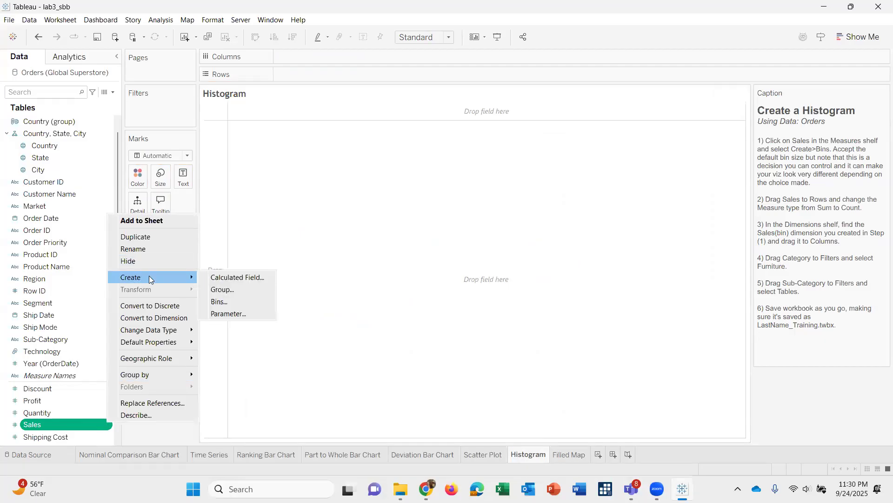
left_click(228, 303)
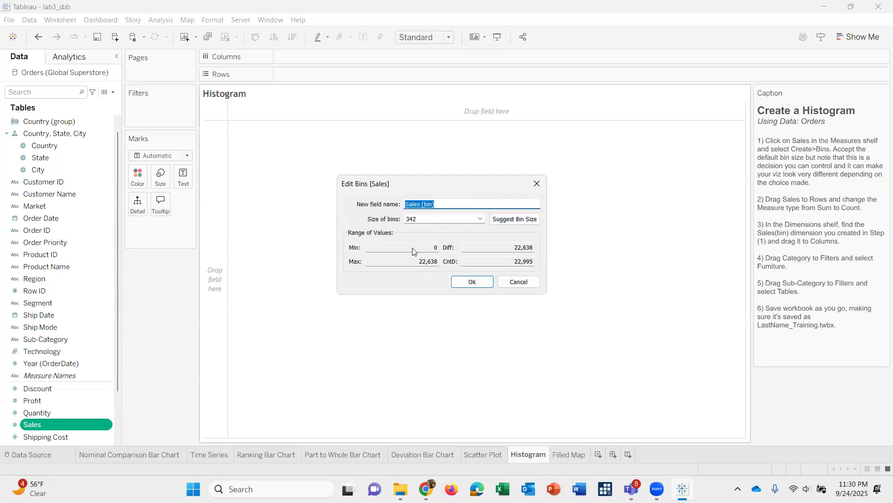
left_click(470, 283)
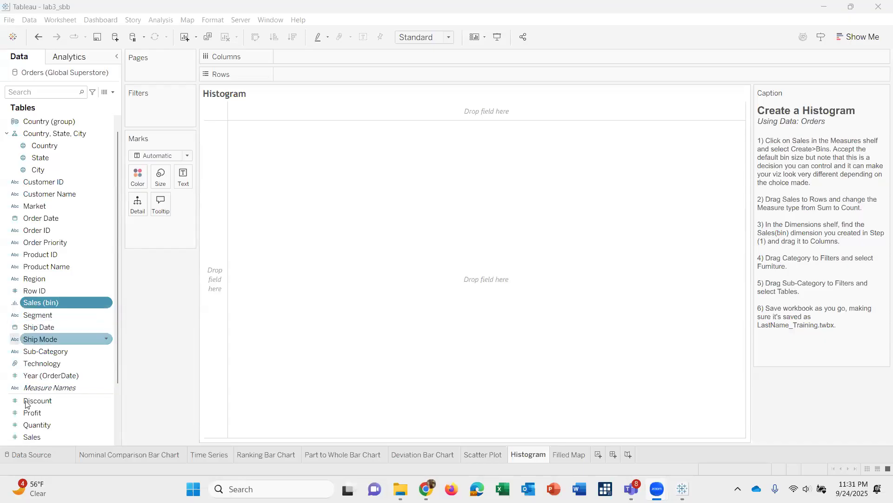
Place Sales on Rows and change its aggregation to Count.
left_click(38, 436)
left_click_drag(180, 205, 299, 78)
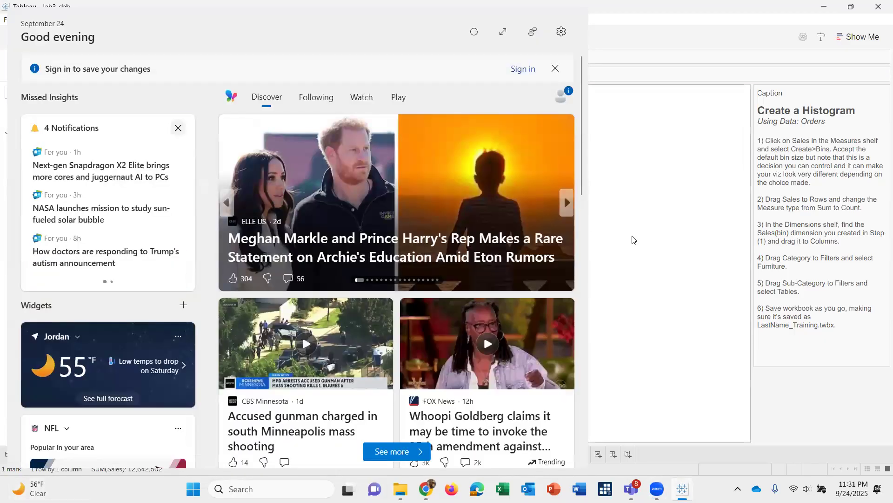
left_click(636, 238)
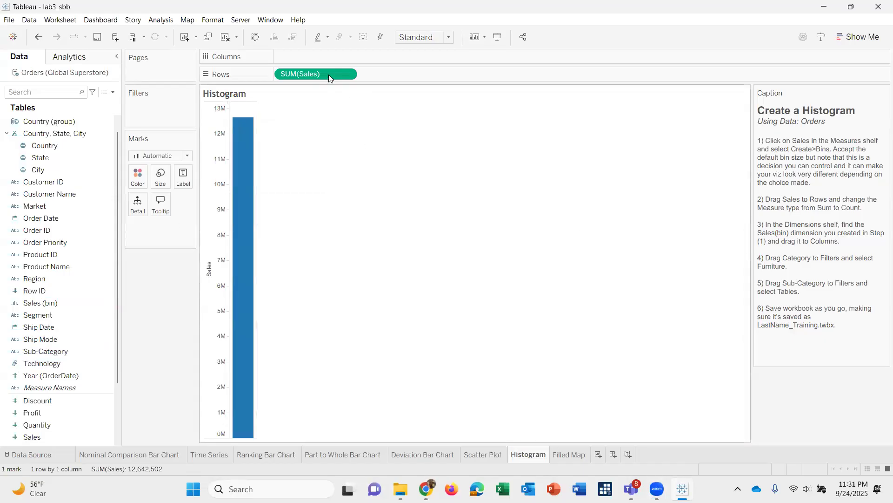
left_click(347, 74)
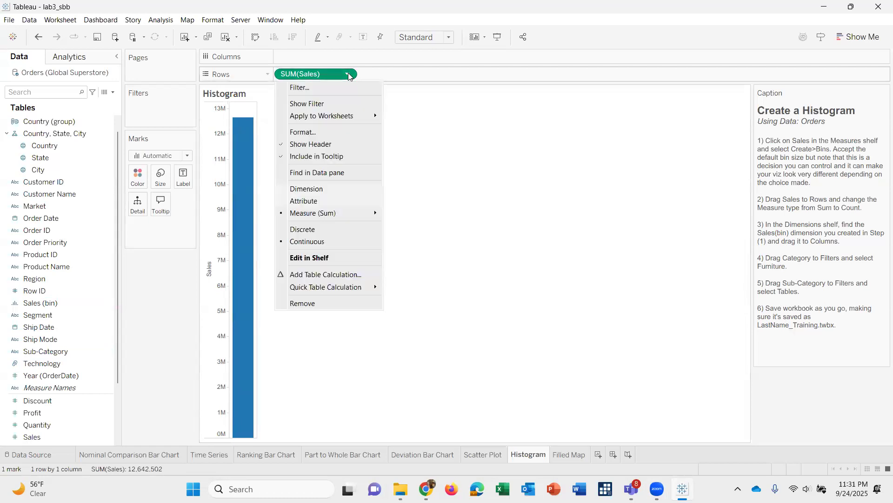
mouse_move(309, 213)
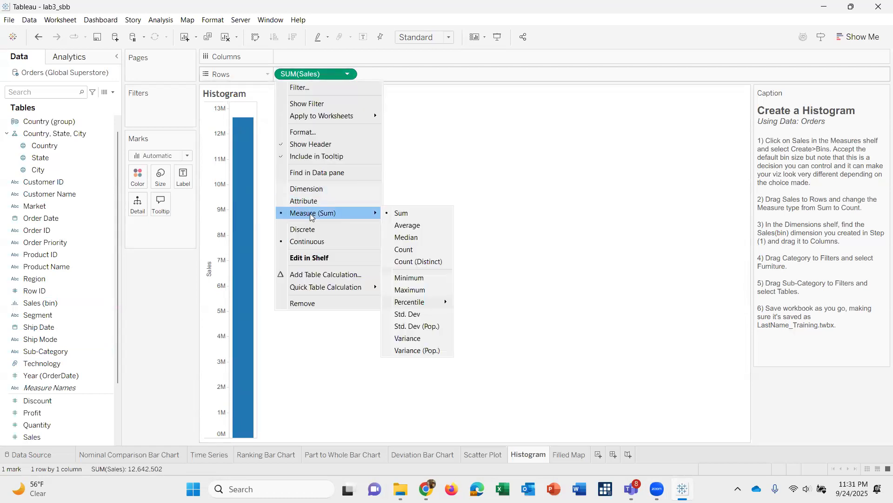
left_click(421, 250)
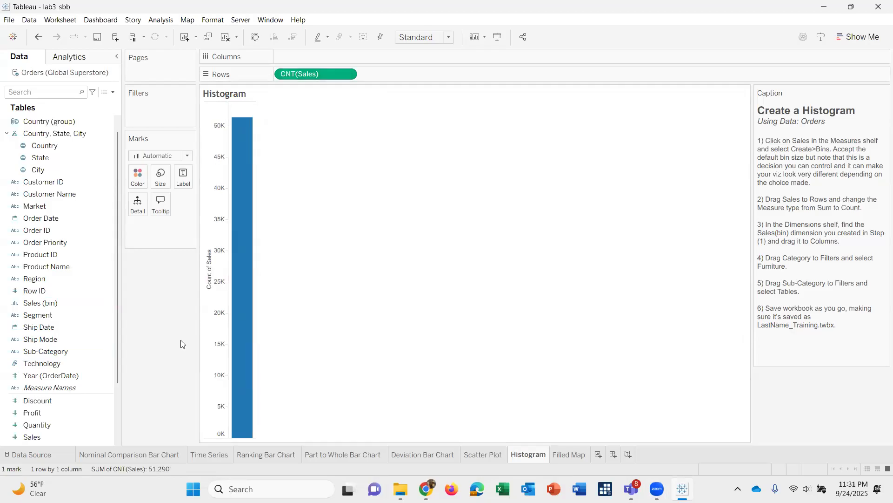
Place the Sales (bin) dimension on Columns of the histogram.
left_click(32, 308)
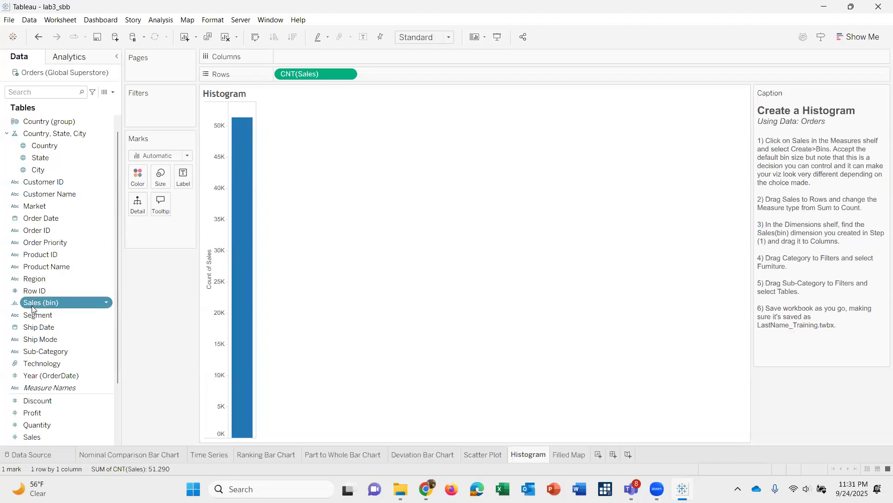
left_click(32, 308)
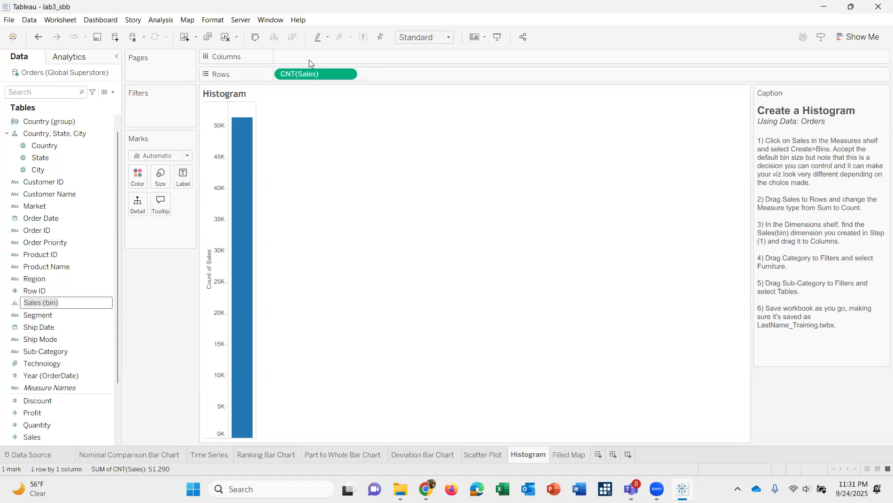
left_click(150, 317)
left_click_drag(85, 301, 304, 65)
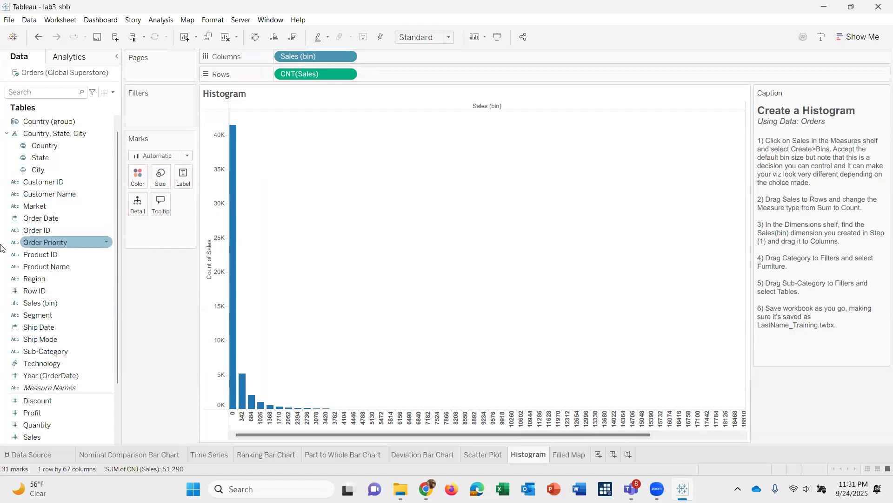
Filter the histogram by Category, keeping only Furniture.
scroll(41, 184, "up", 1)
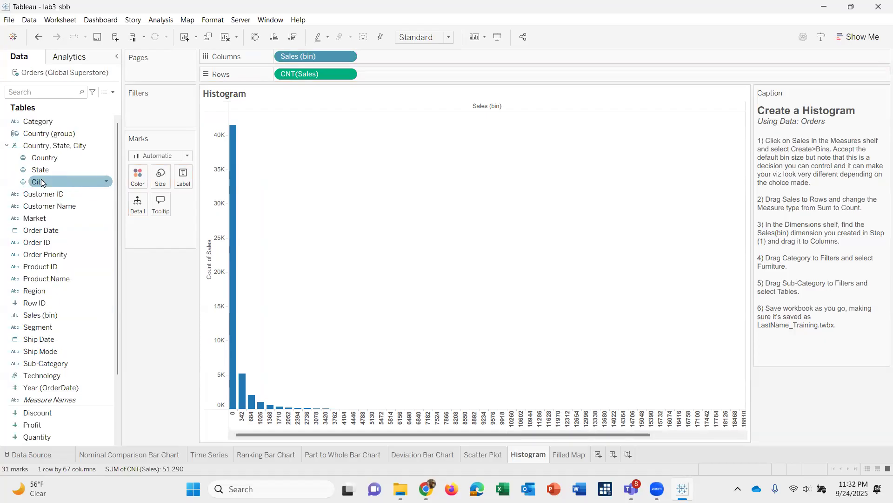
left_click_drag(45, 126, 154, 108)
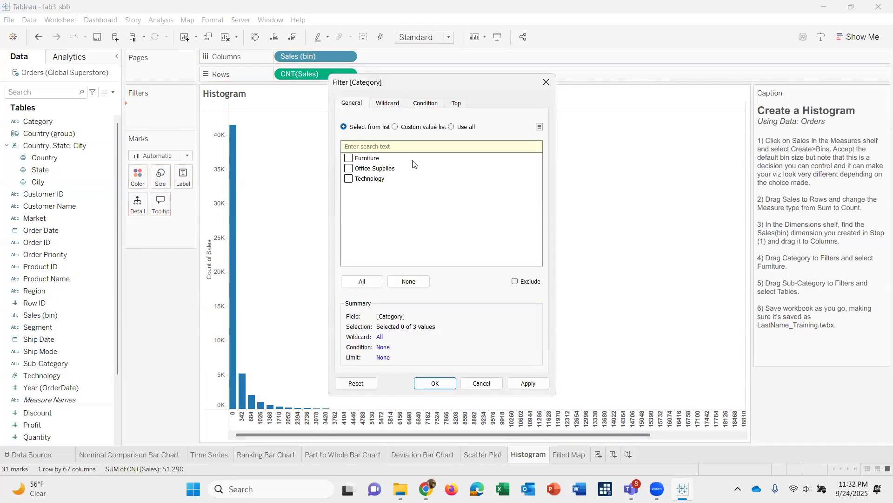
left_click(357, 158)
left_click(432, 384)
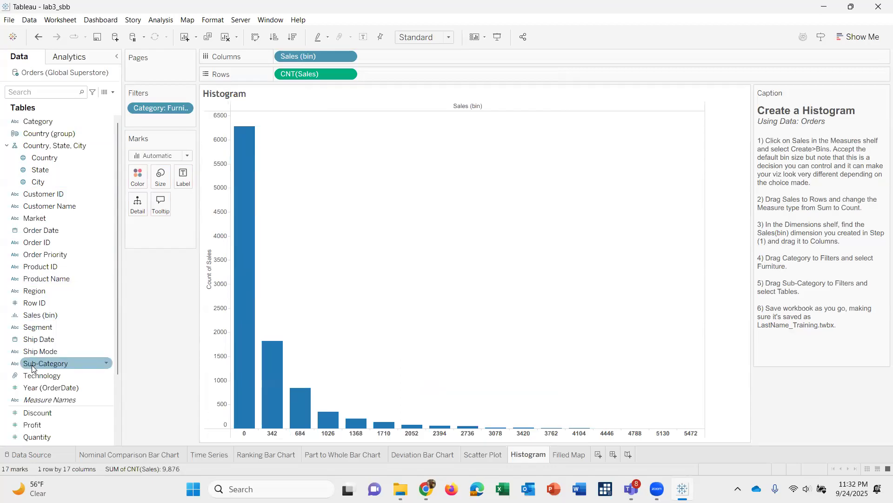
Add a Sub-Category filter to the histogram that keeps only Tables.
left_click_drag(32, 368, 138, 123)
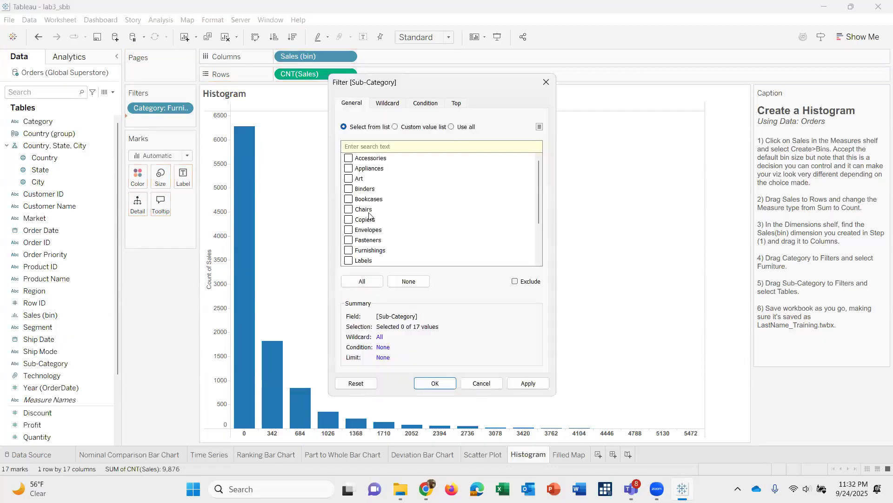
scroll(369, 216, "down", 2)
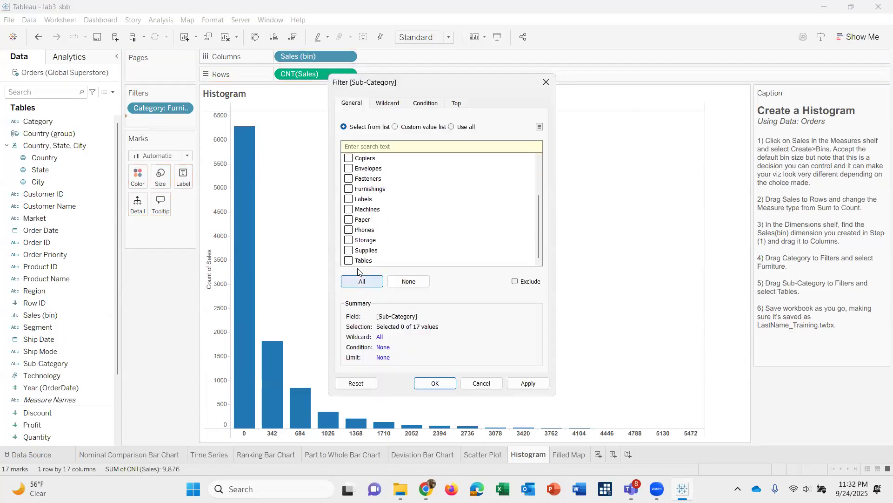
left_click(360, 262)
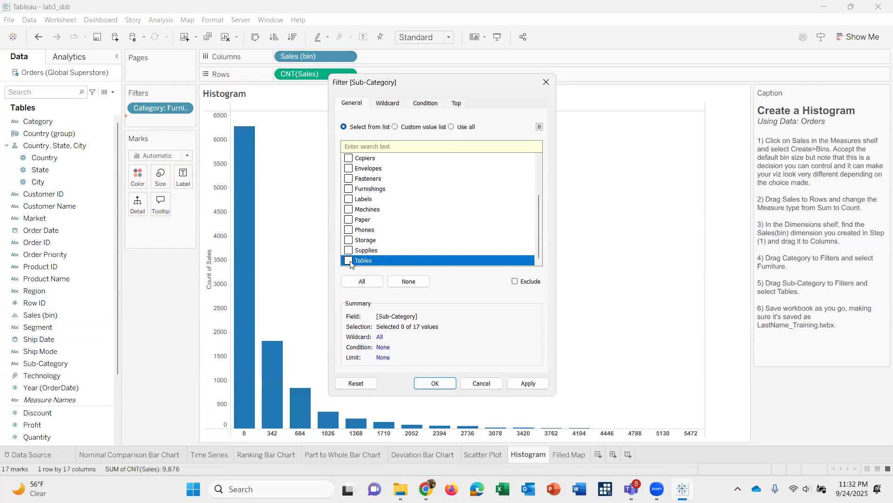
left_click(432, 383)
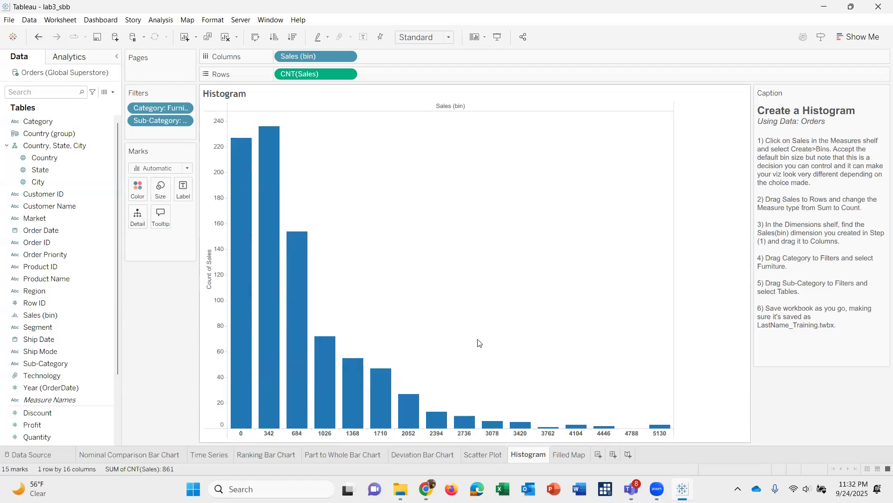
mouse_move(242, 229)
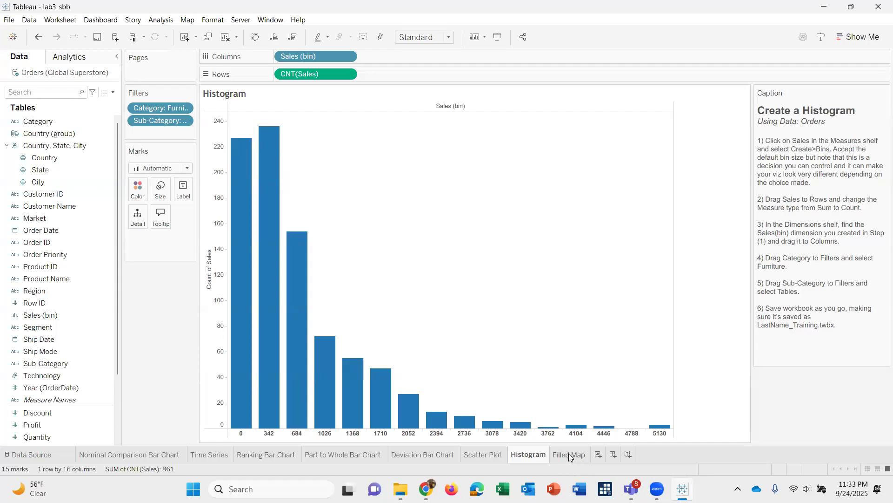
On the Filled Map sheet, map State on the canvas and color the states by Profit.
mouse_move(569, 453)
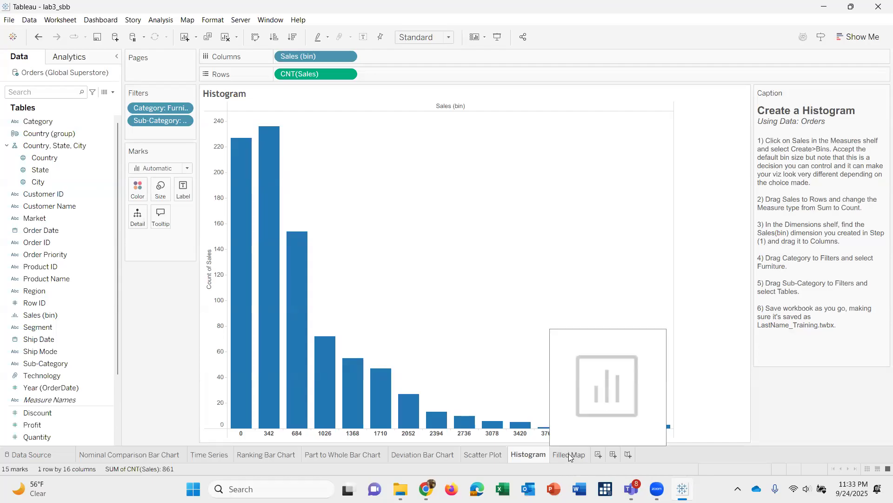
left_click(569, 453)
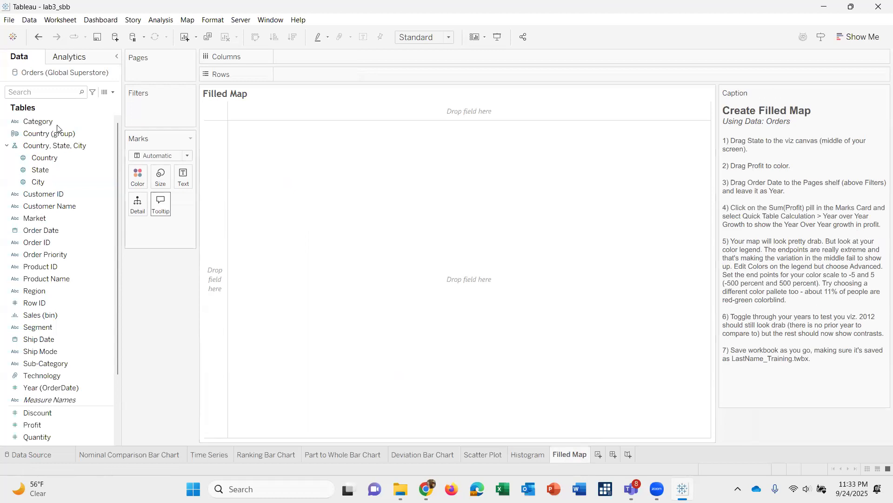
left_click_drag(58, 169, 438, 260)
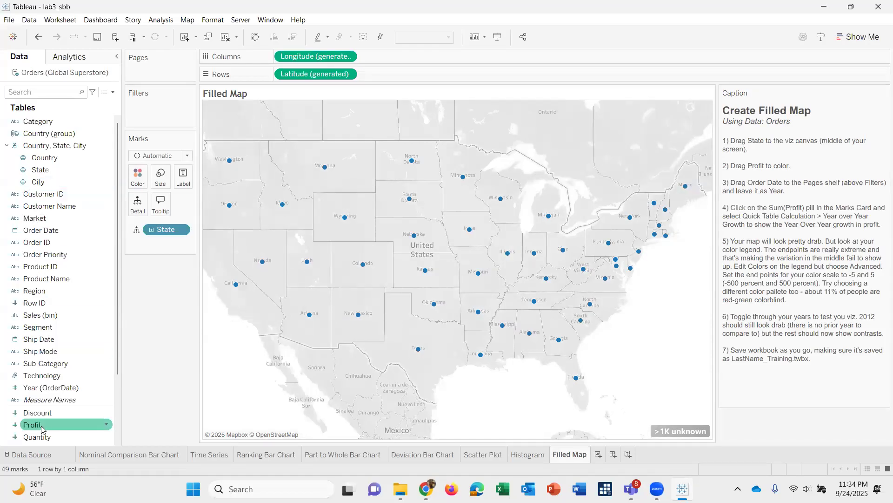
left_click_drag(41, 427, 137, 185)
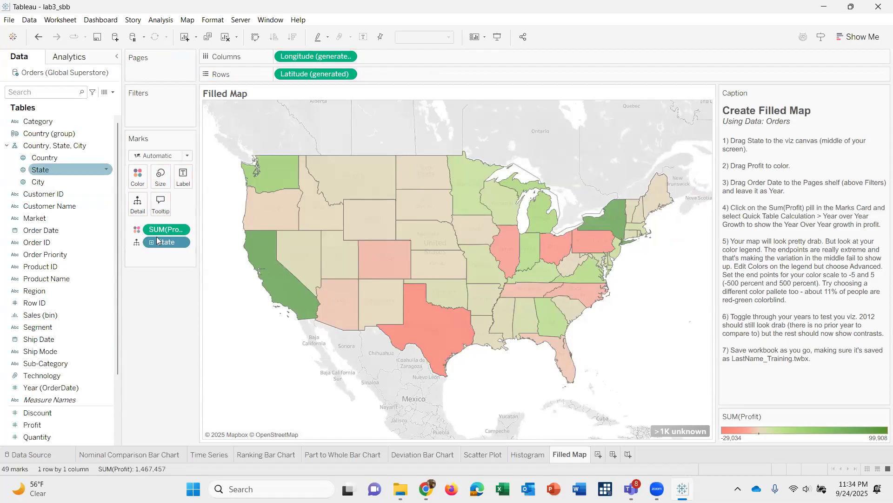
left_click(181, 230)
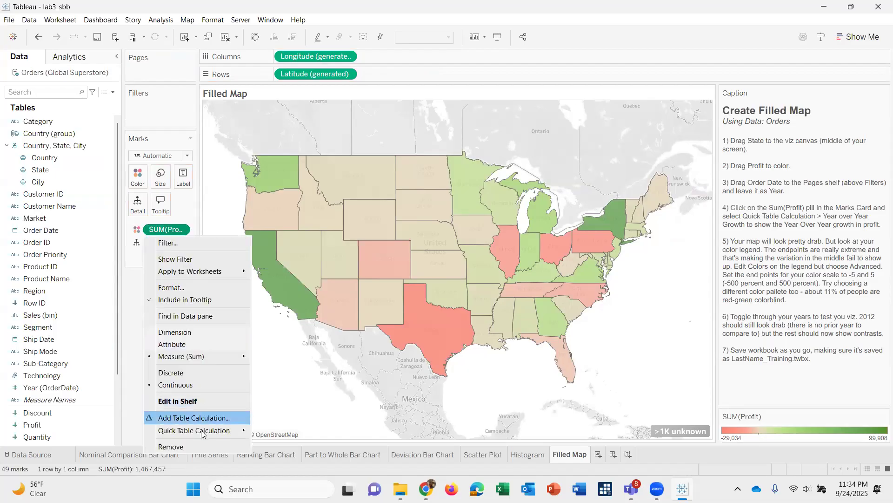
mouse_move(203, 434)
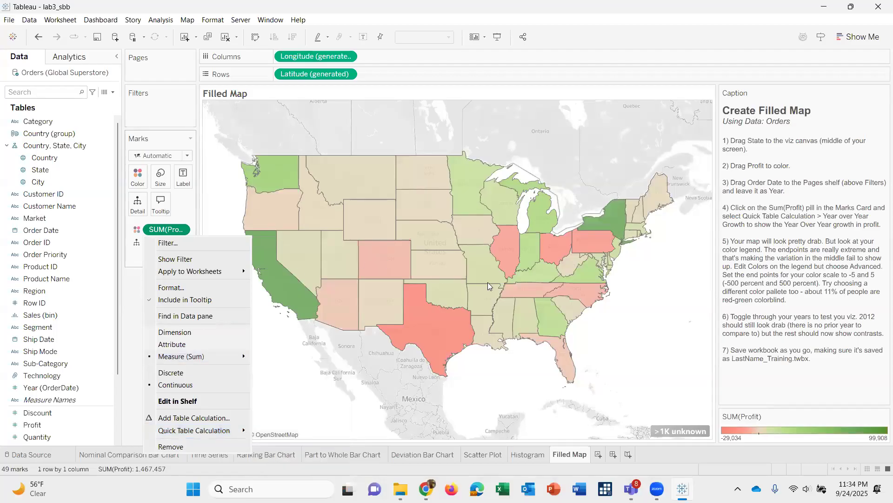
left_click(476, 193)
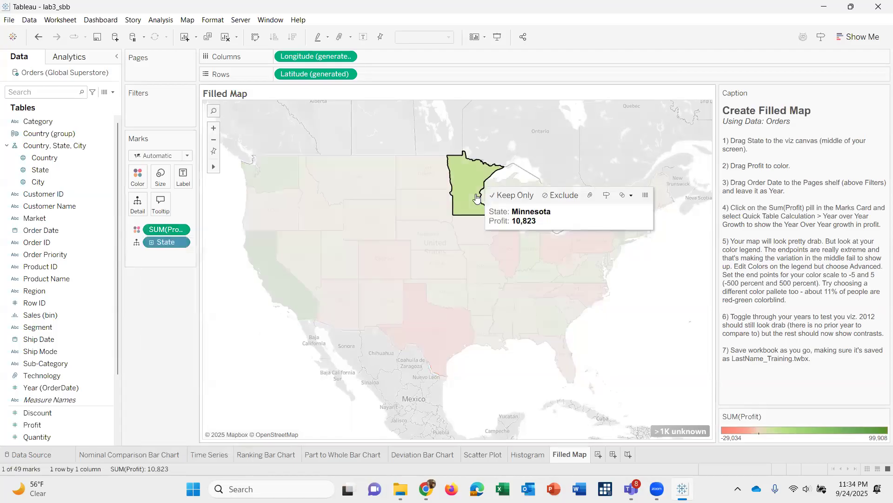
left_click(633, 344)
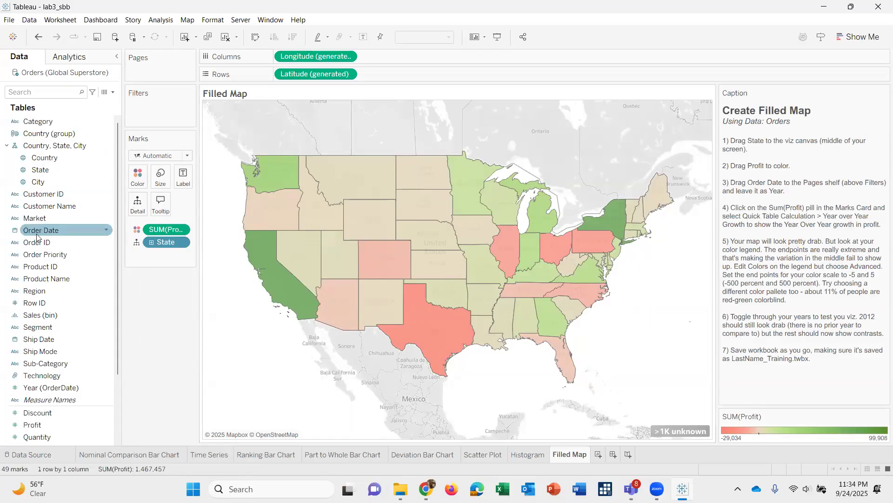
Add Order Date at the Year level to the Pages shelf of the filled map.
left_click_drag(37, 237, 155, 74)
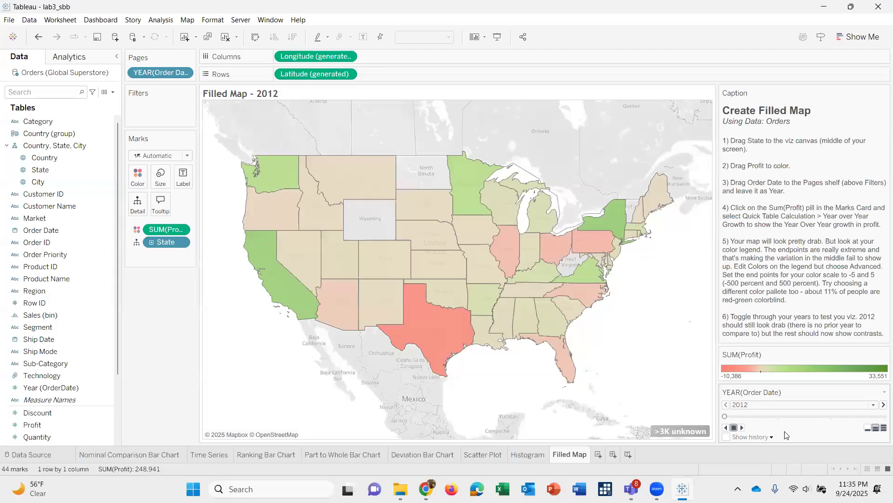
Page the filled map through the years up to 2015 and back to 2013 to compare state profits.
left_click(883, 404)
left_click(882, 405)
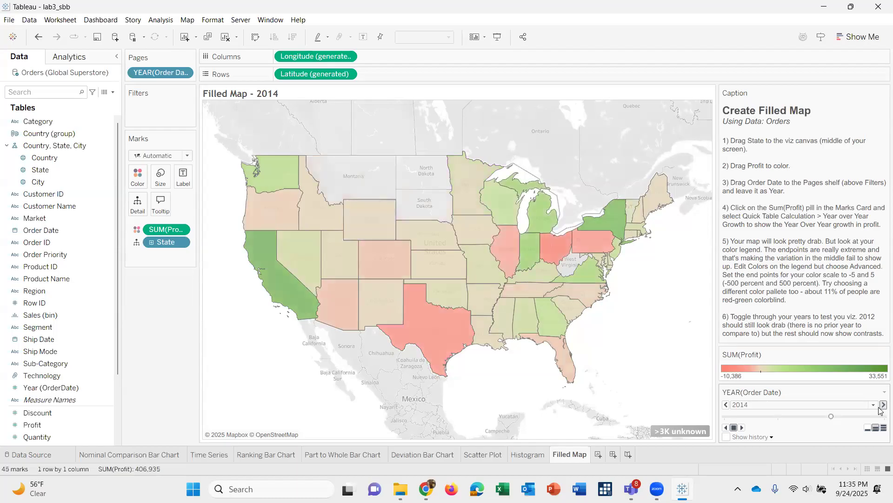
left_click(883, 405)
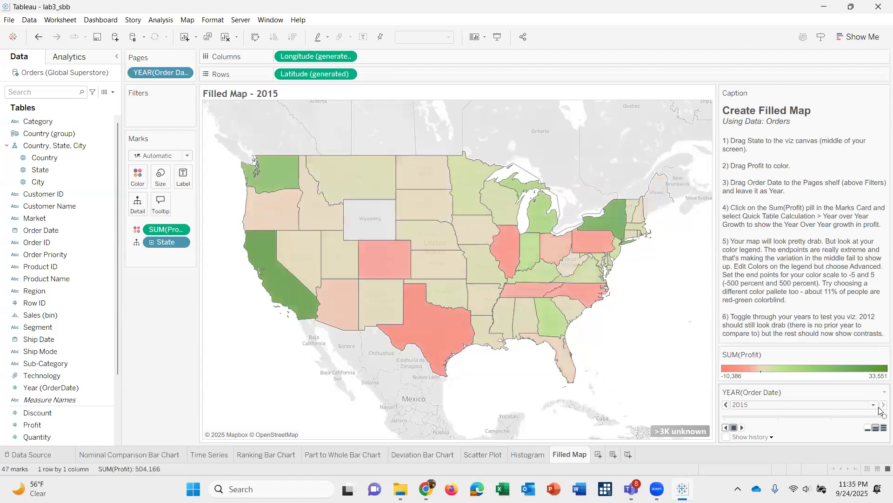
left_click(726, 404)
left_click(726, 406)
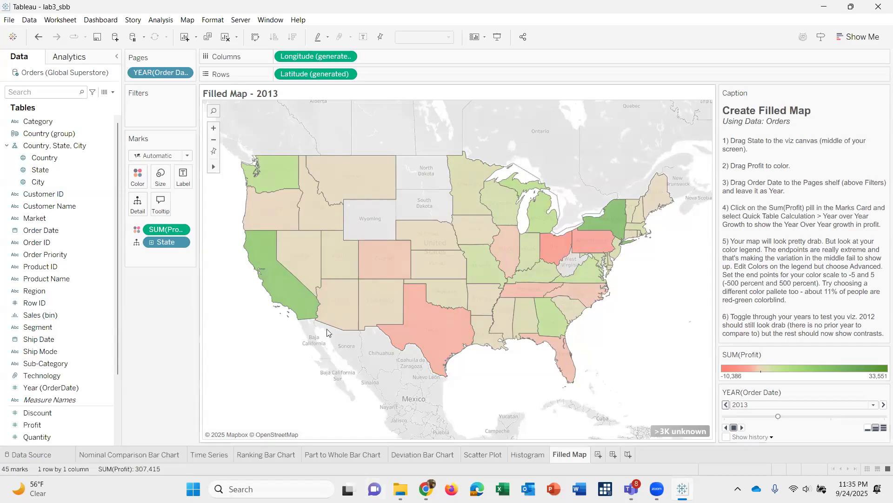
Apply the Year Over Year Growth quick table calculation to the Profit measure that colors the filled map.
mouse_move(168, 231)
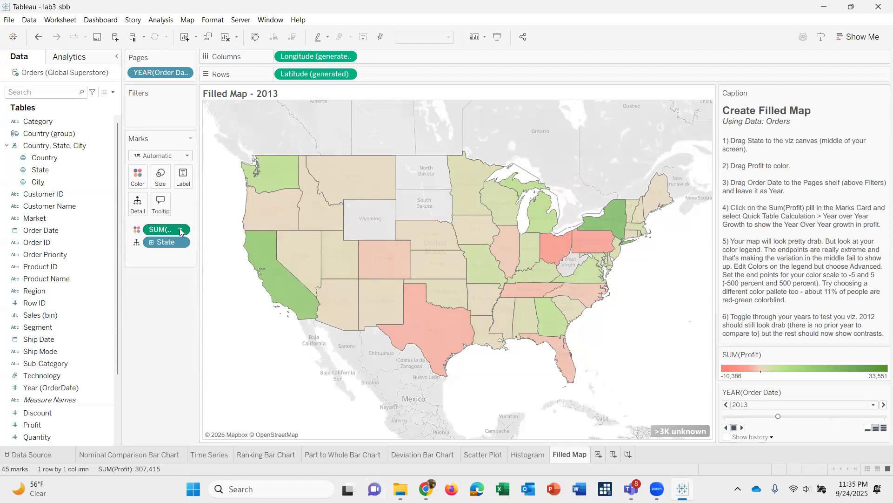
left_click(181, 232)
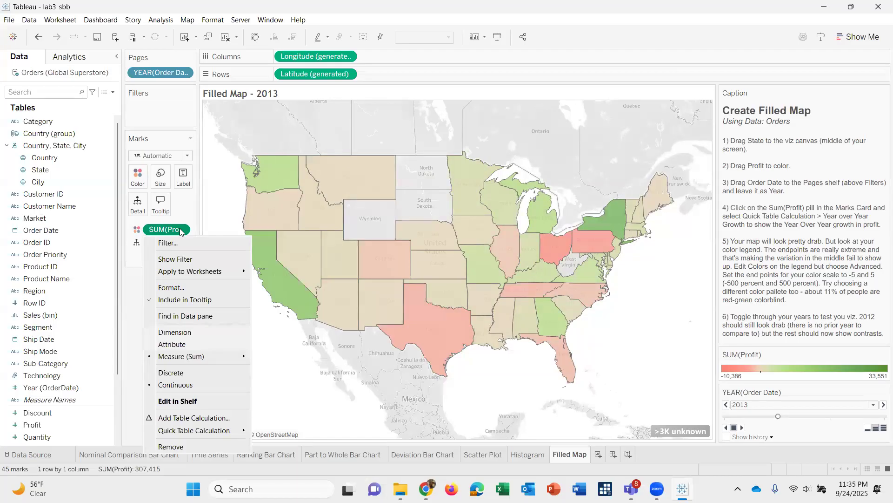
mouse_move(203, 436)
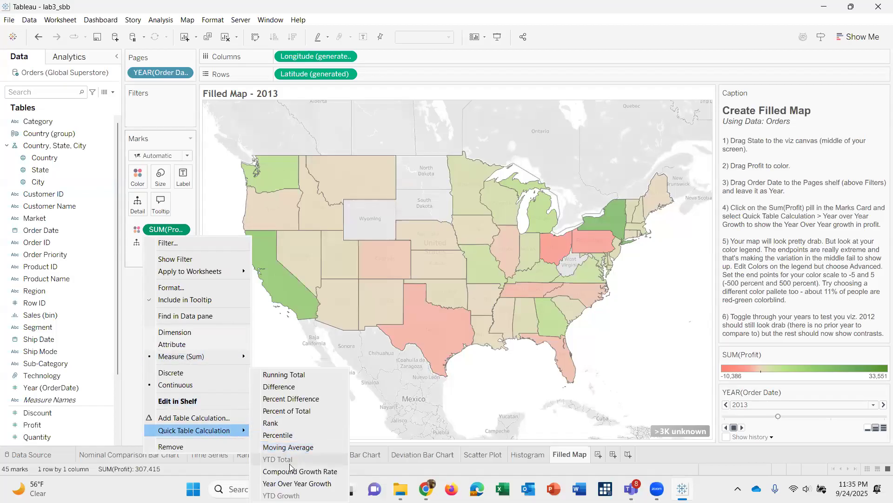
left_click(302, 484)
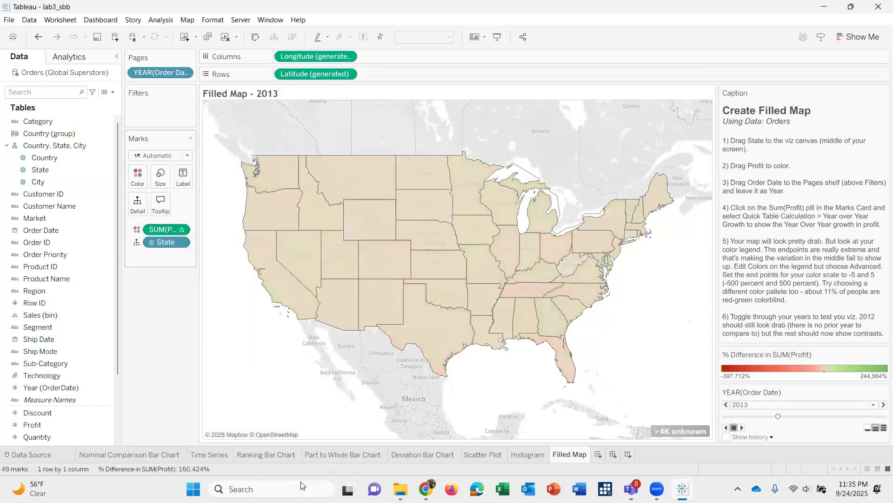
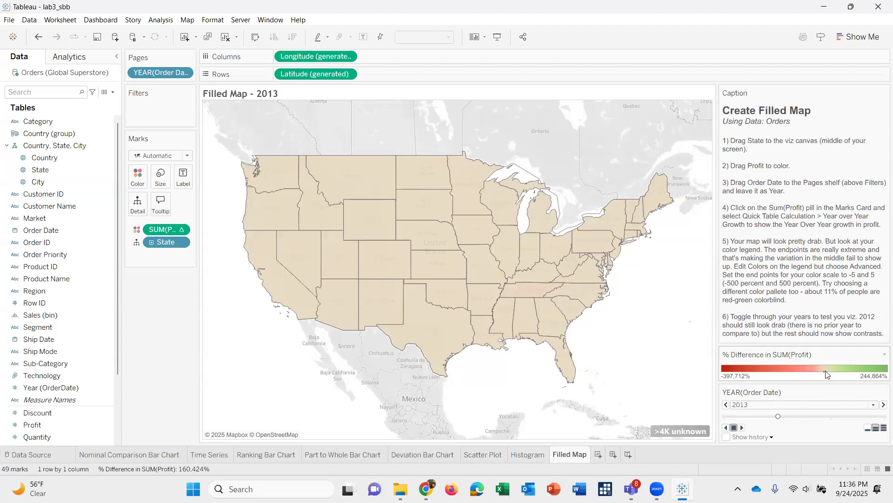
Open the color settings of the map's profit difference legend and set a custom start value of -5.
left_click(863, 405)
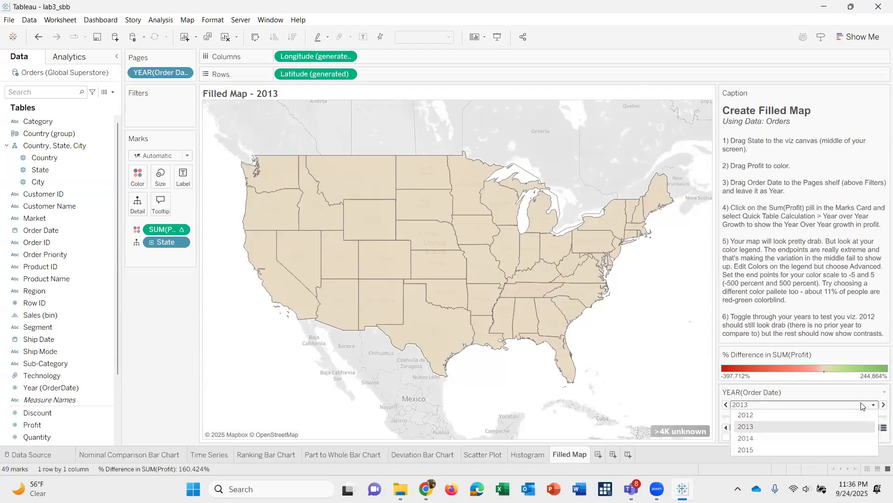
left_click(845, 372)
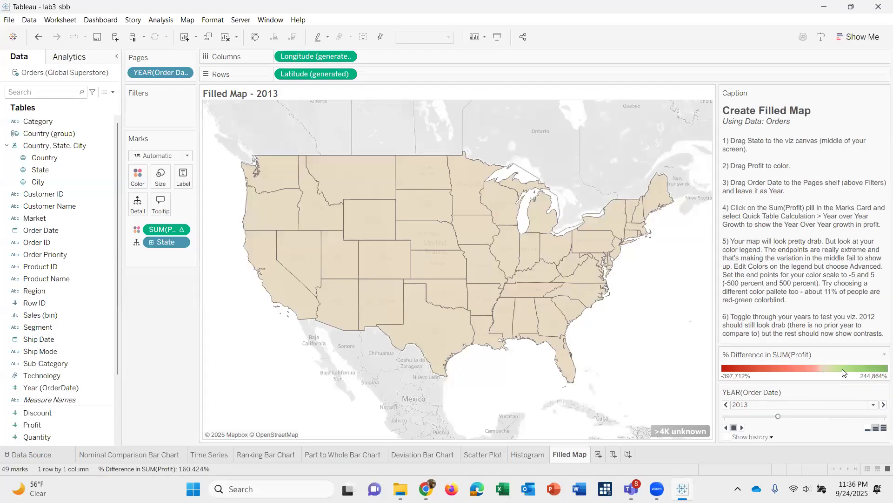
right_click(845, 372)
left_click(848, 377)
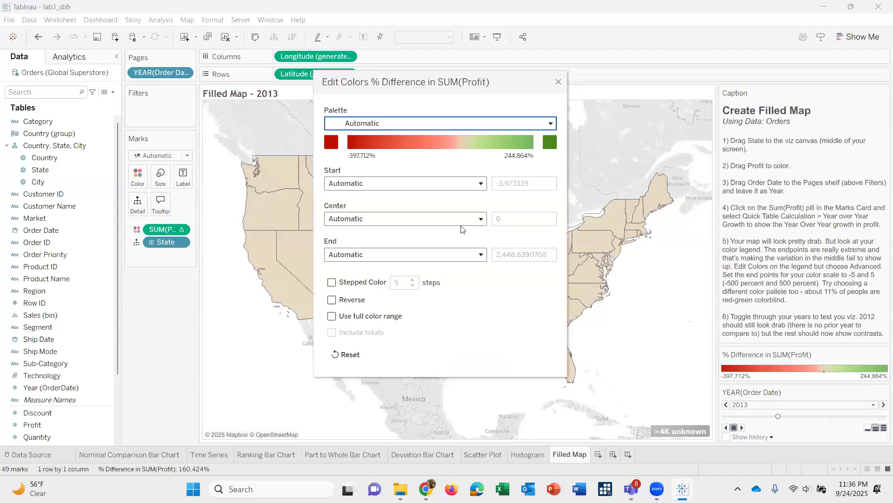
left_click(442, 188)
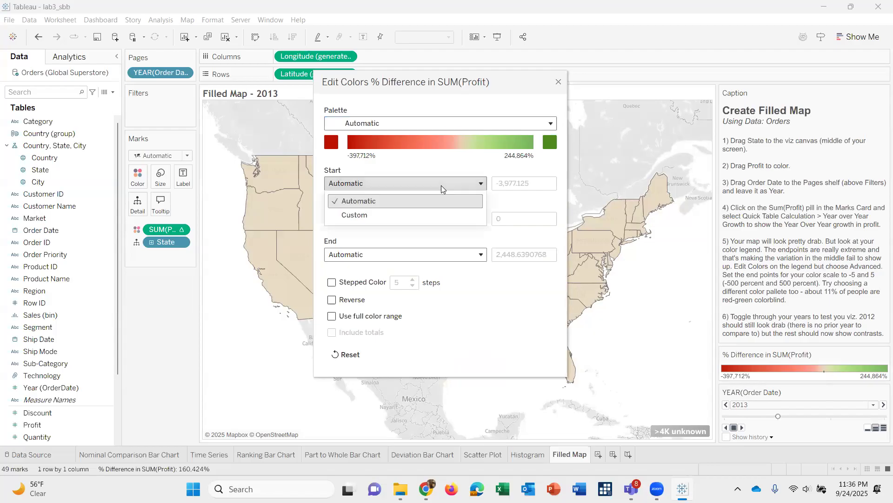
left_click(412, 216)
double_click(517, 185)
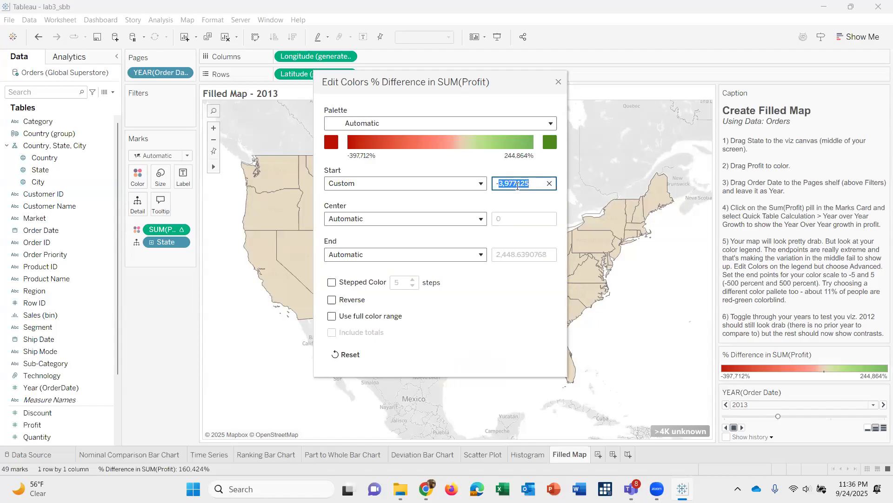
type("5")
Set a custom end value of 5 for the profit difference color scale.
left_click(416, 254)
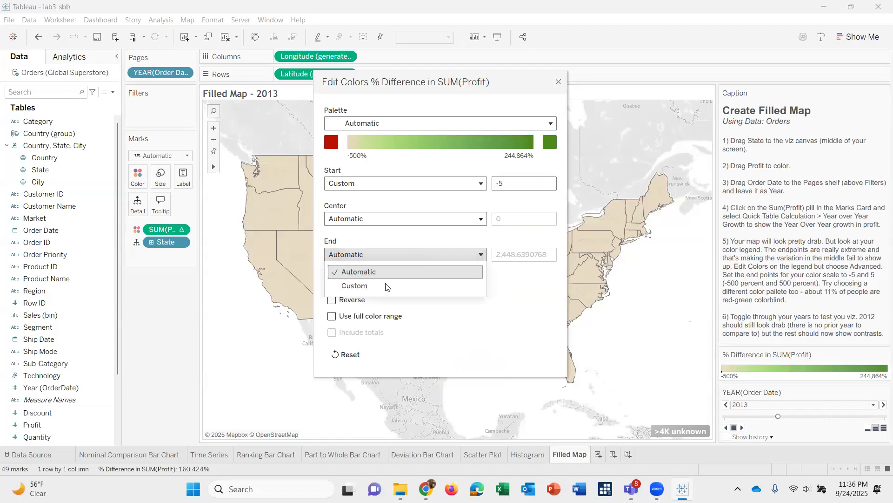
left_click(375, 287)
triple_click(509, 255)
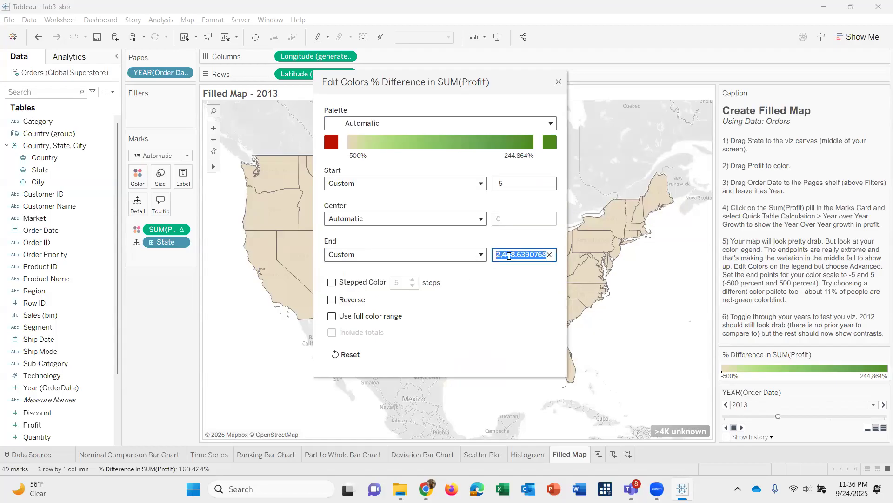
type("5")
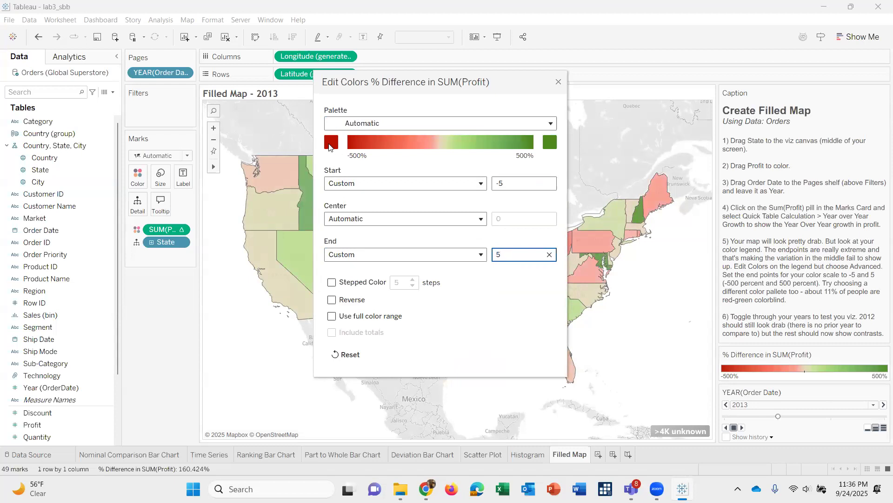
Apply the Blue palette to the profit difference color scale and close the color settings.
left_click(390, 124)
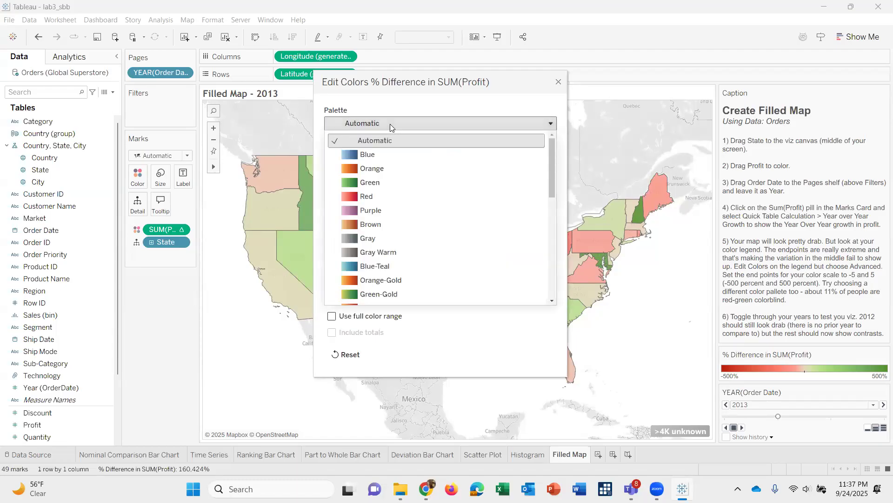
left_click(371, 155)
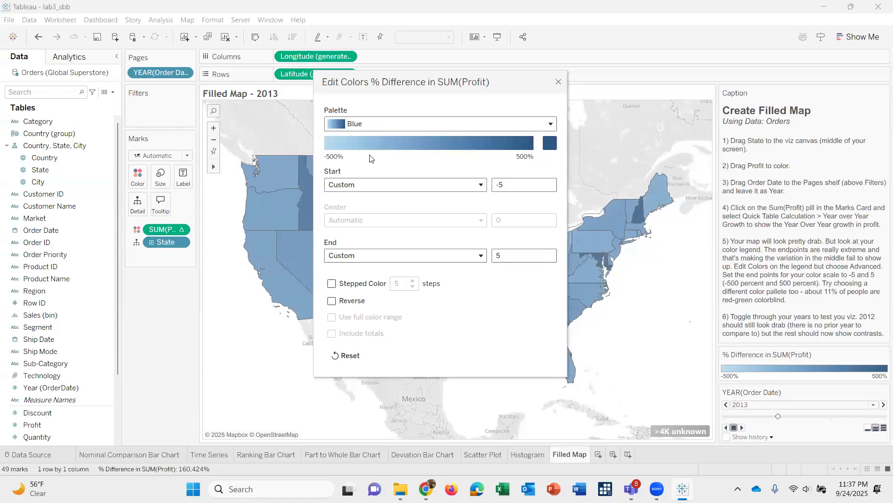
left_click(559, 83)
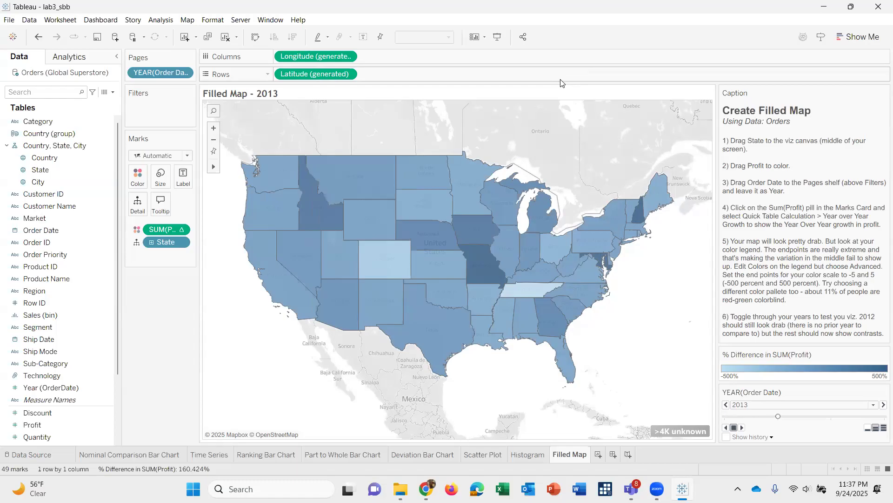
Page the filled map forward to 2015, back to 2012 and forward again to 2015 to compare profit growth by state.
left_click(882, 405)
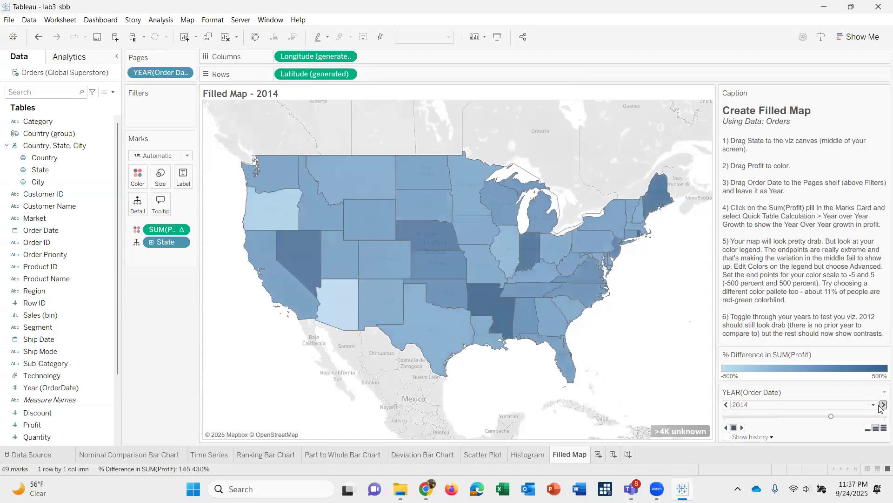
left_click(882, 405)
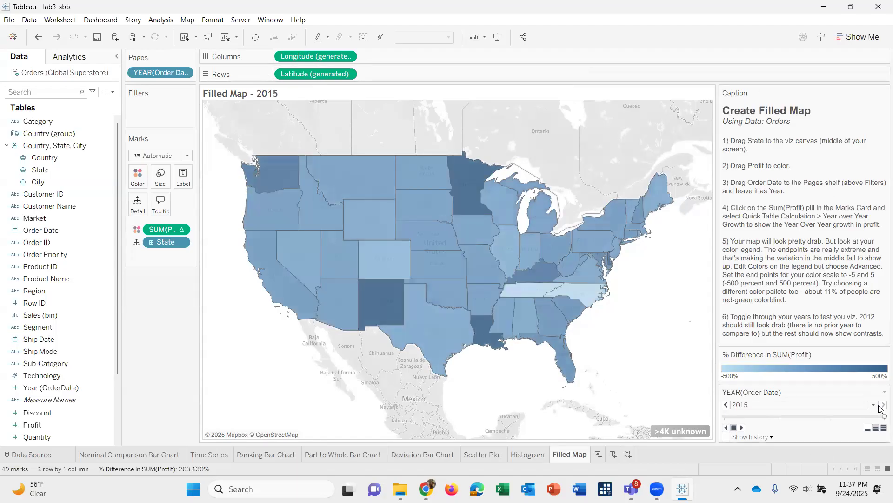
left_click(726, 404)
left_click(727, 405)
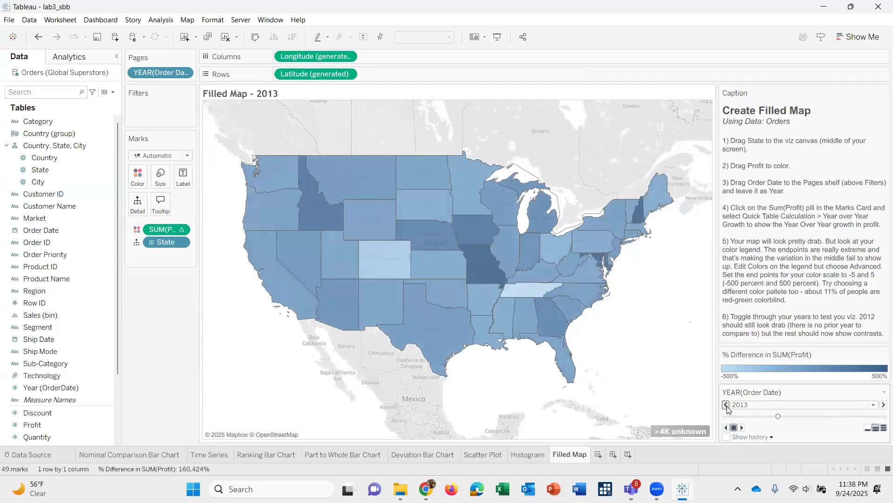
left_click(727, 405)
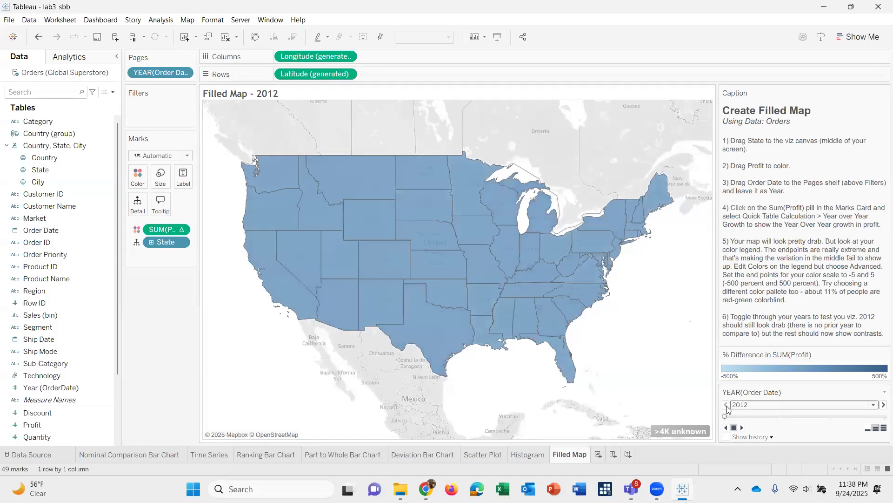
left_click(883, 404)
left_click(883, 404)
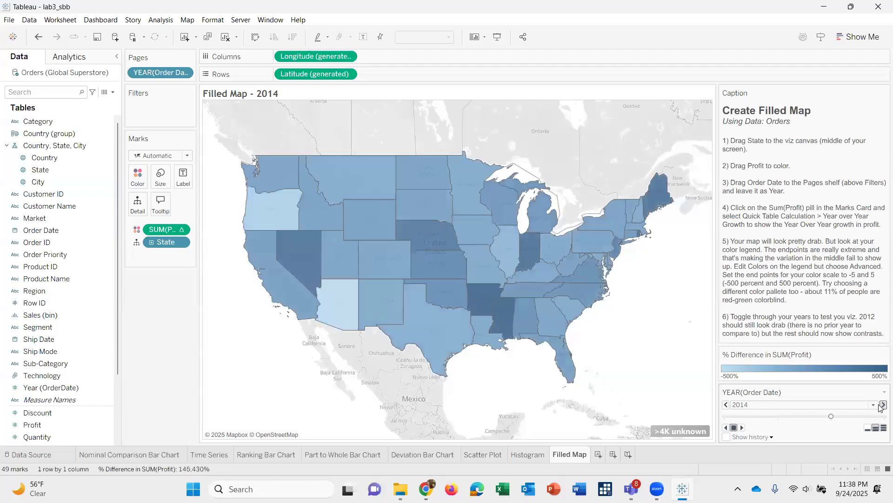
left_click(882, 405)
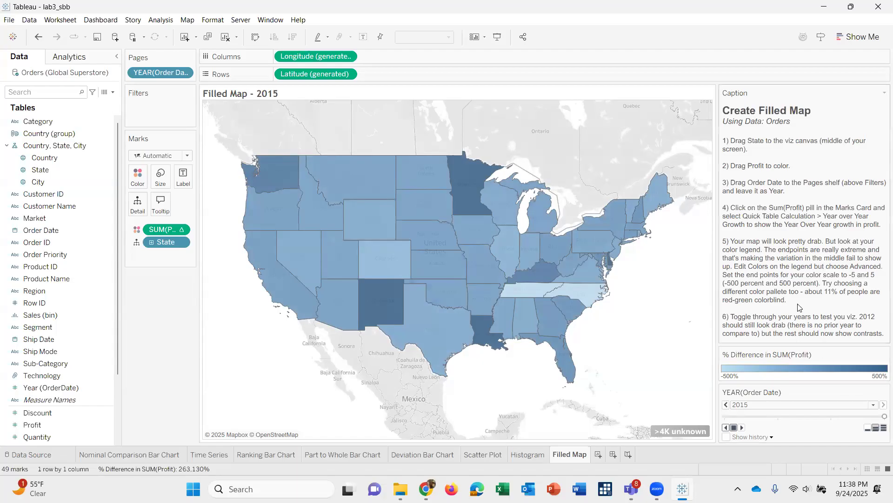
Save the lab3_sbb workbook after checking the final caption instruction, and close Tableau.
scroll(800, 307, "down", 3)
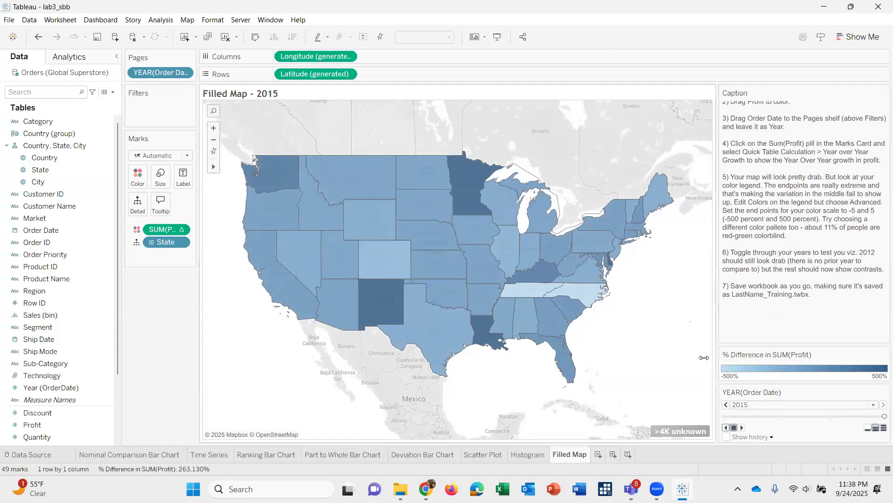
mouse_move(361, 277)
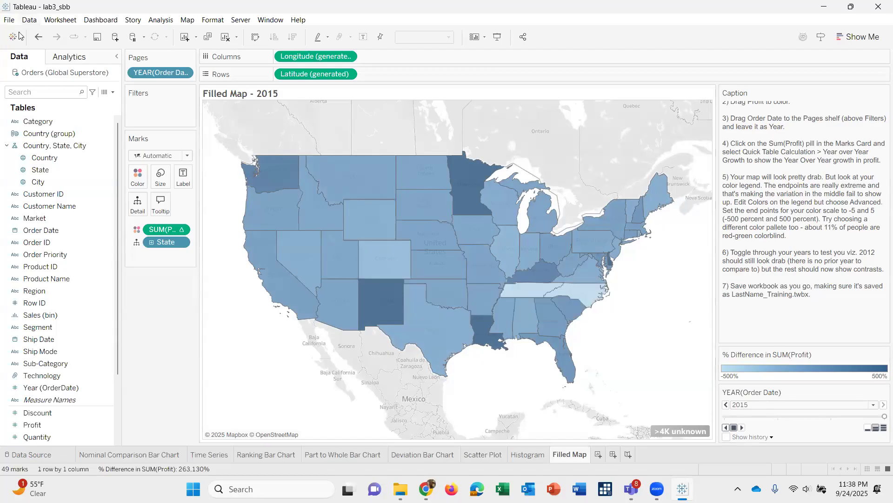
left_click(99, 41)
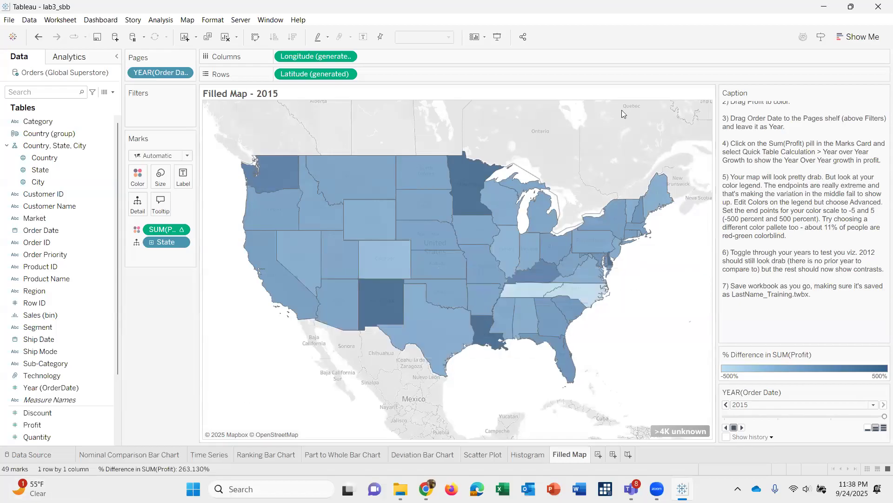
left_click(876, 11)
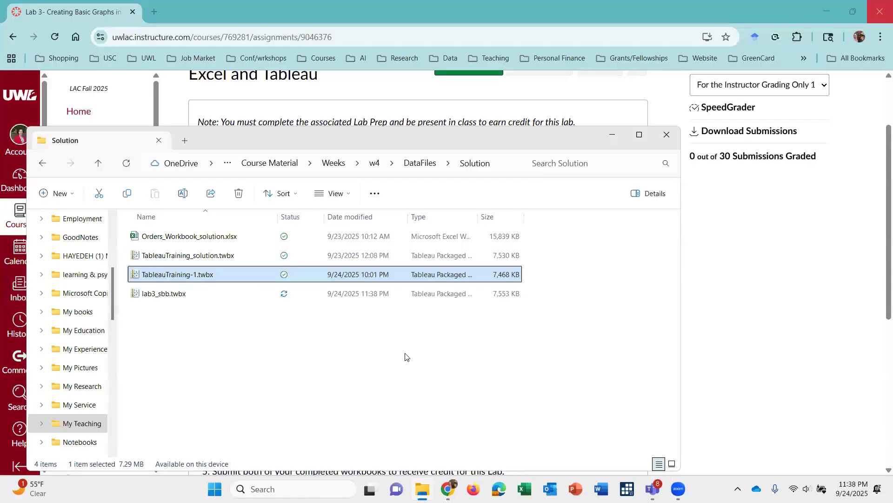
Switch to the Lab 3 assignment in Chrome, return to the Week 4 page and review the example files listed under Part II.
left_click(330, 100)
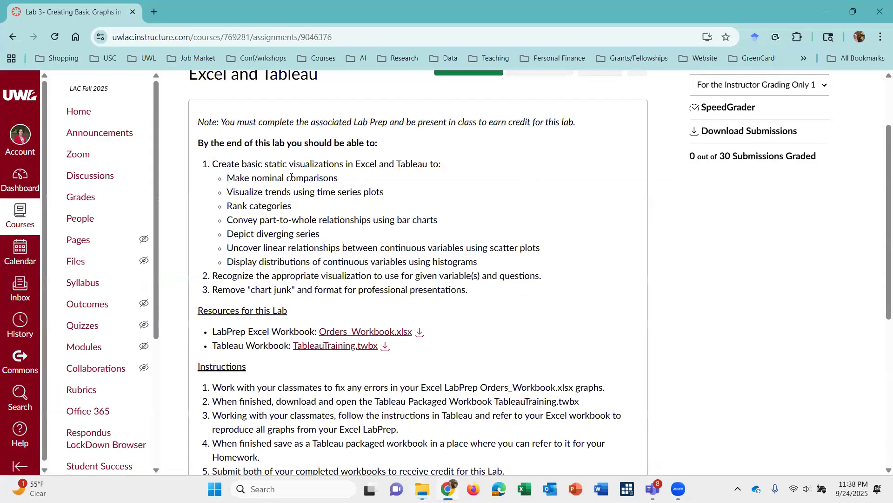
scroll(300, 100, "up", 2)
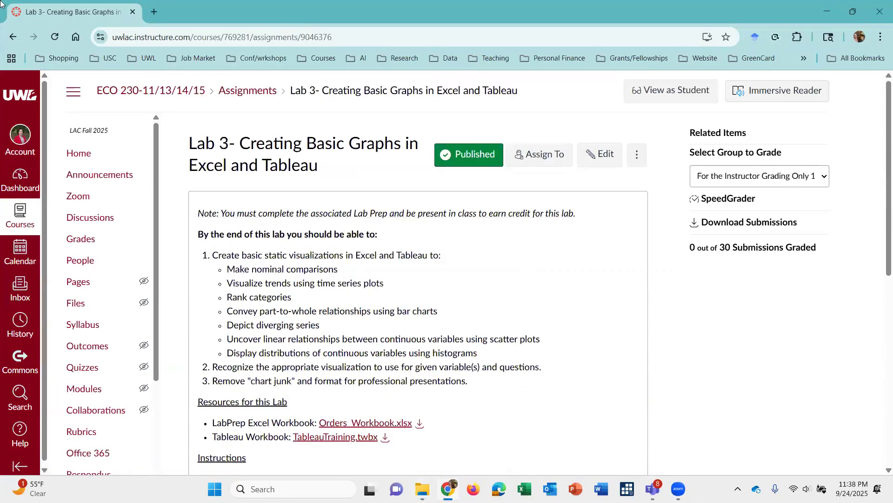
left_click(20, 37)
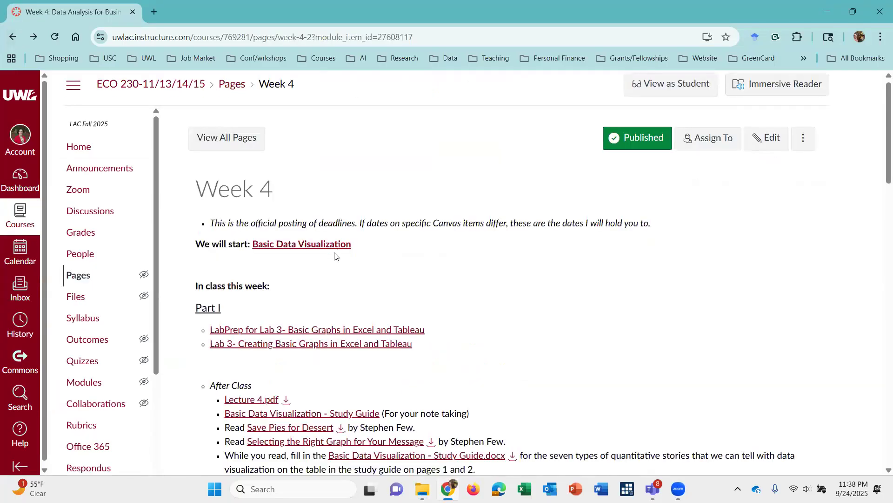
scroll(335, 256, "down", 6)
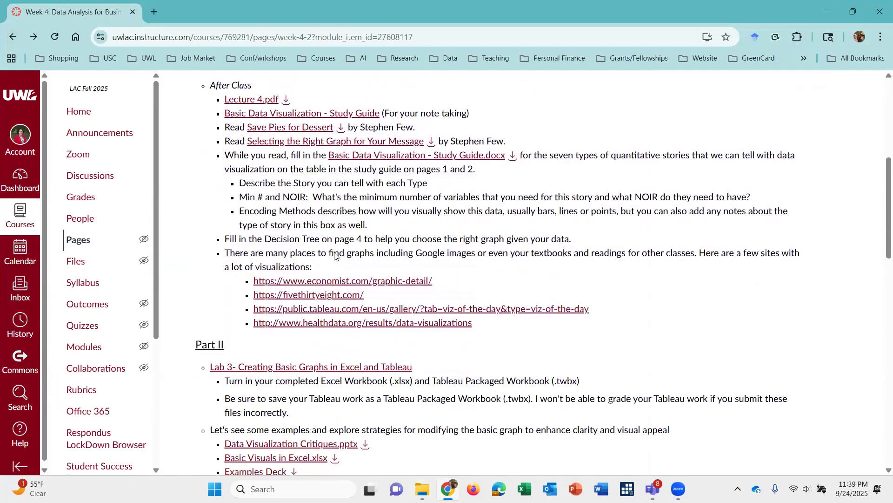
scroll(335, 256, "down", 2)
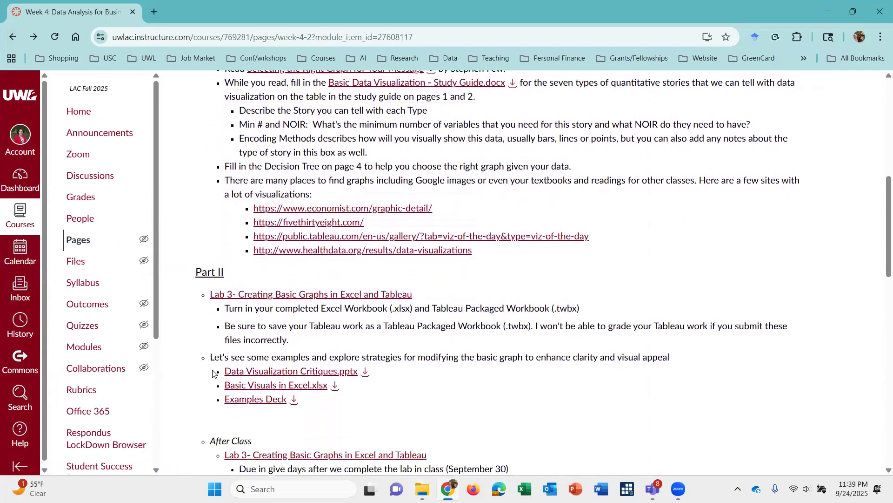
left_click_drag(213, 372, 338, 412)
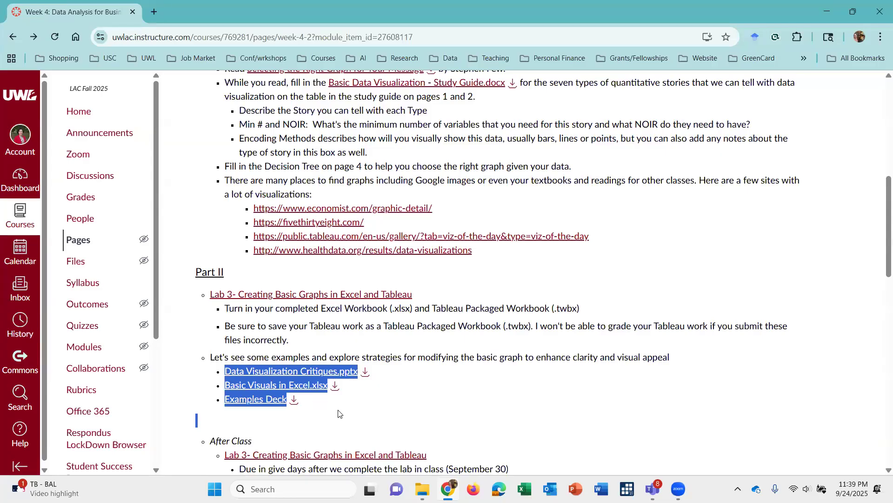
left_click(436, 389)
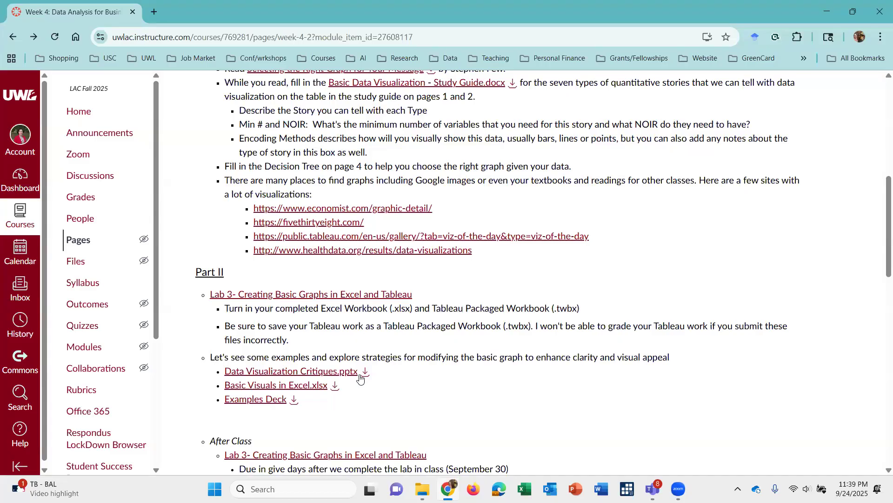